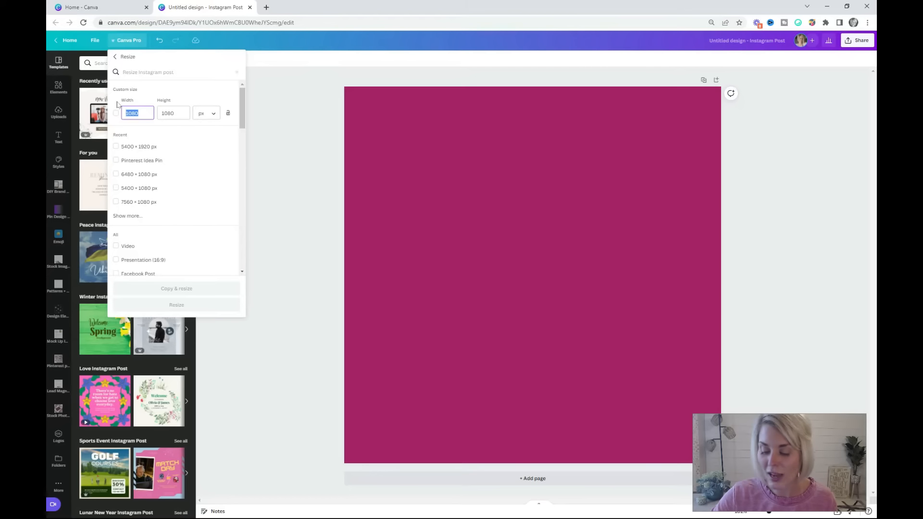
# Step: Resize the existing design to 5400 × 1080 px and move the magenta square to the far left end of the canvas
pyautogui.write('5400')
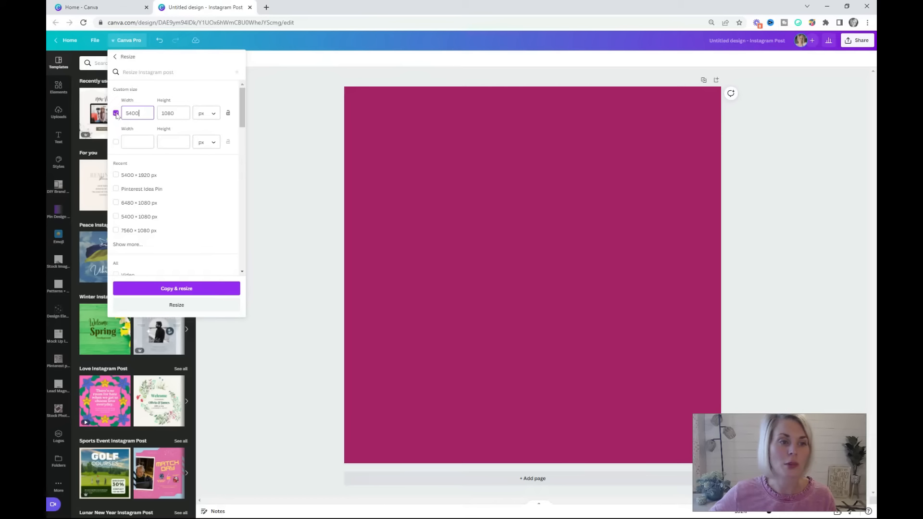
pyautogui.click(180, 306)
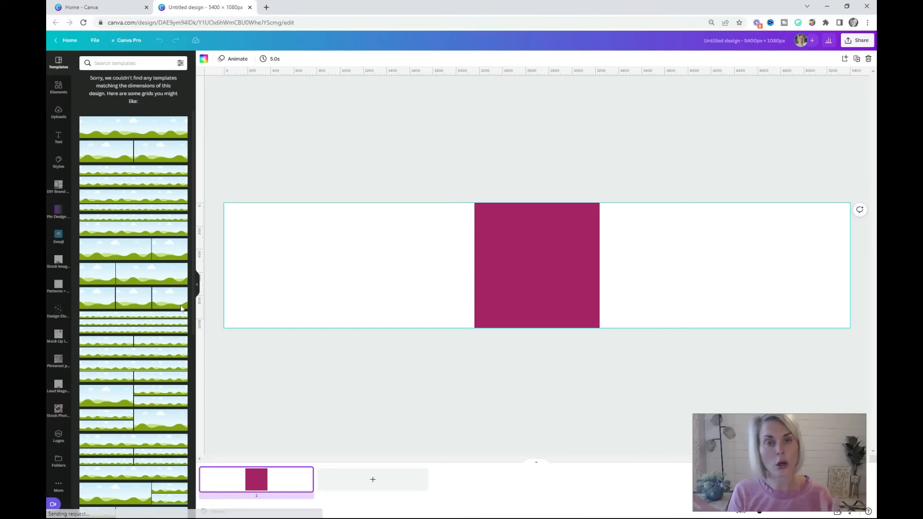
pyautogui.click(562, 250)
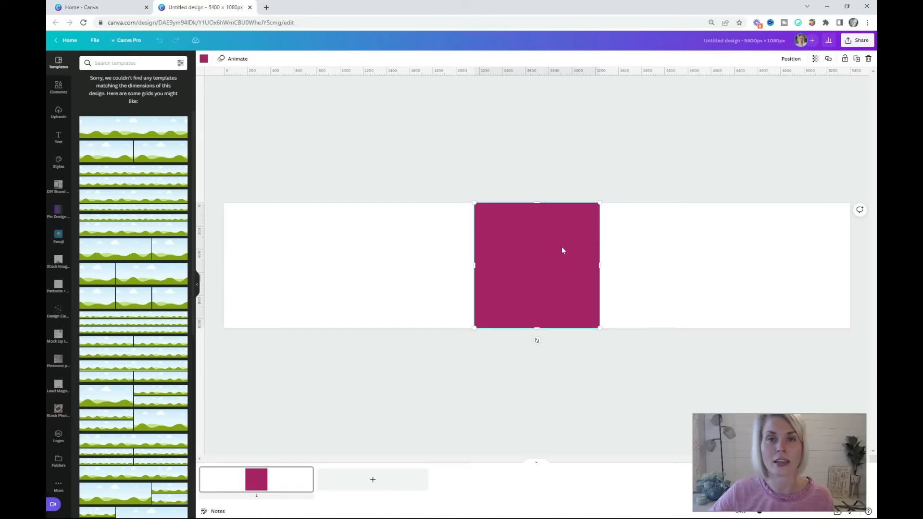
pyautogui.moveTo(562, 249); pyautogui.dragTo(308, 268)
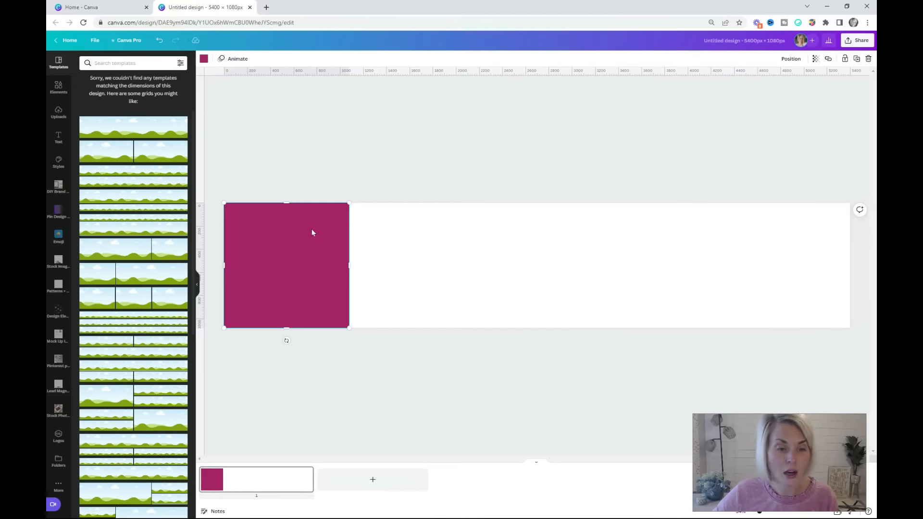
pyautogui.click(297, 114)
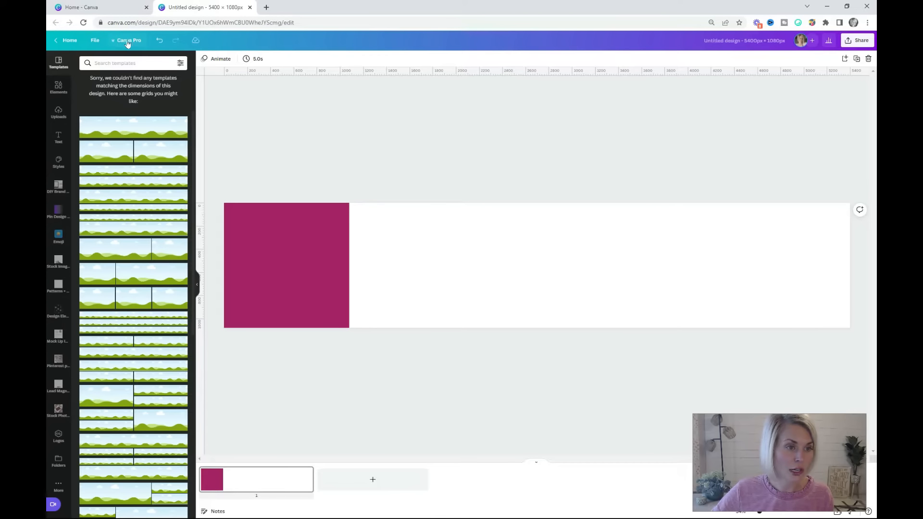
# Step: Add four vertical guides dividing the canvas into five equal squares, using the magenta square as a spacer, and delete the square
pyautogui.click(95, 40)
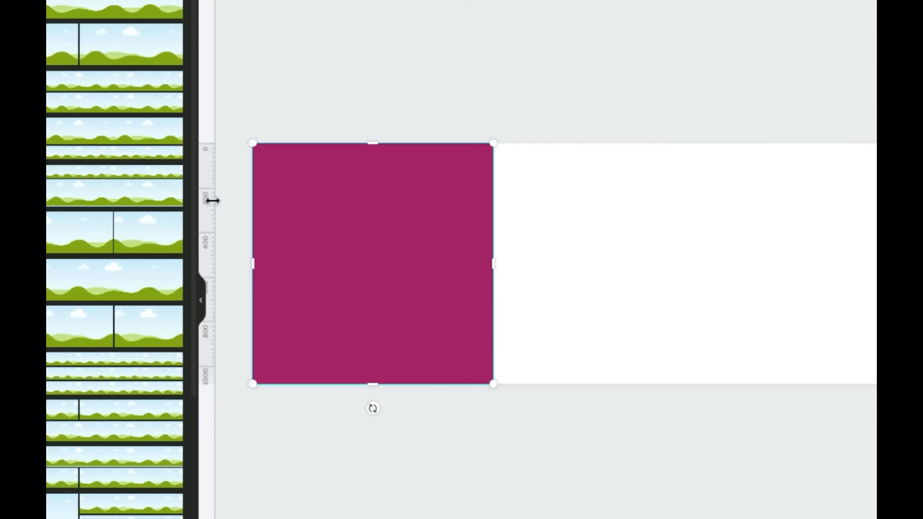
pyautogui.moveTo(208, 197); pyautogui.dragTo(490, 209)
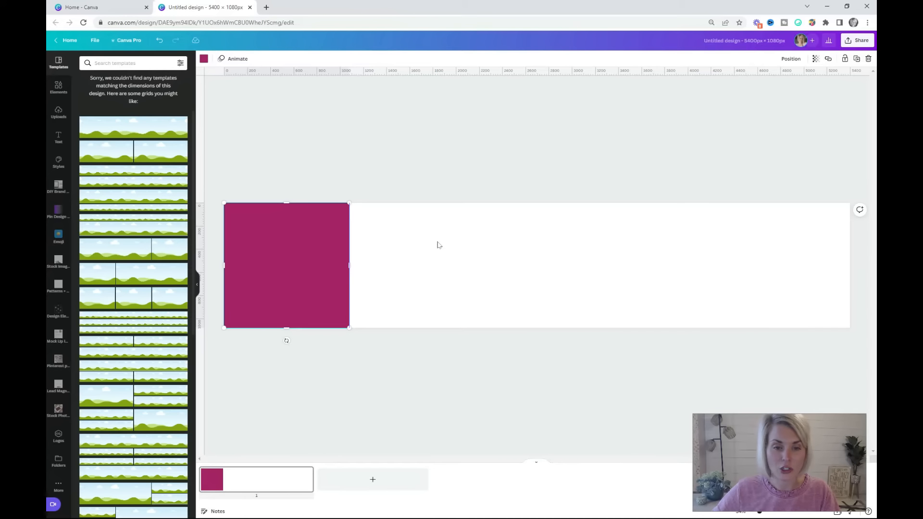
pyautogui.click(438, 245)
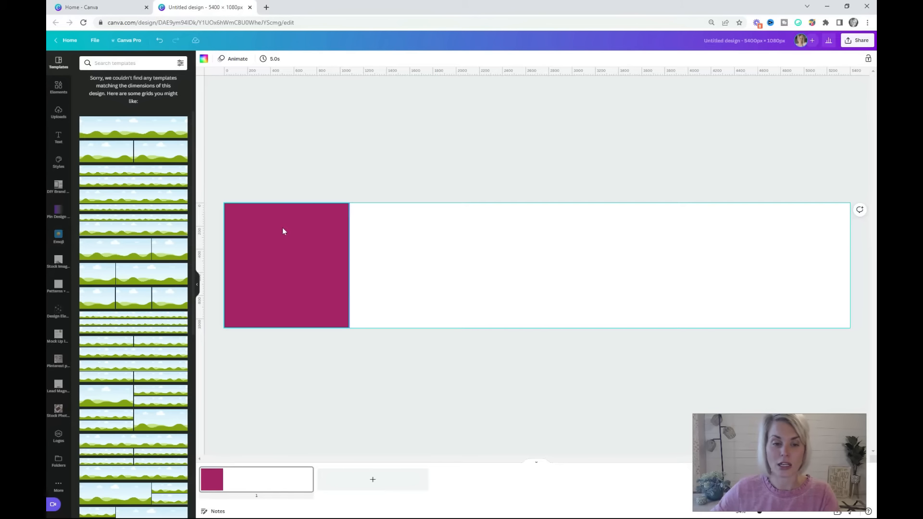
pyautogui.click(252, 256)
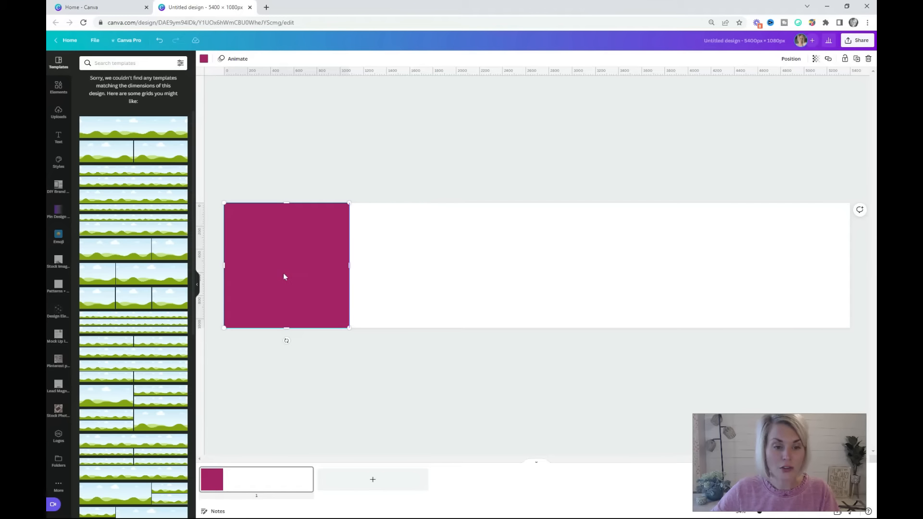
pyautogui.moveTo(283, 275); pyautogui.dragTo(410, 268)
pyautogui.moveTo(203, 245); pyautogui.dragTo(649, 258)
pyautogui.press('Delete')
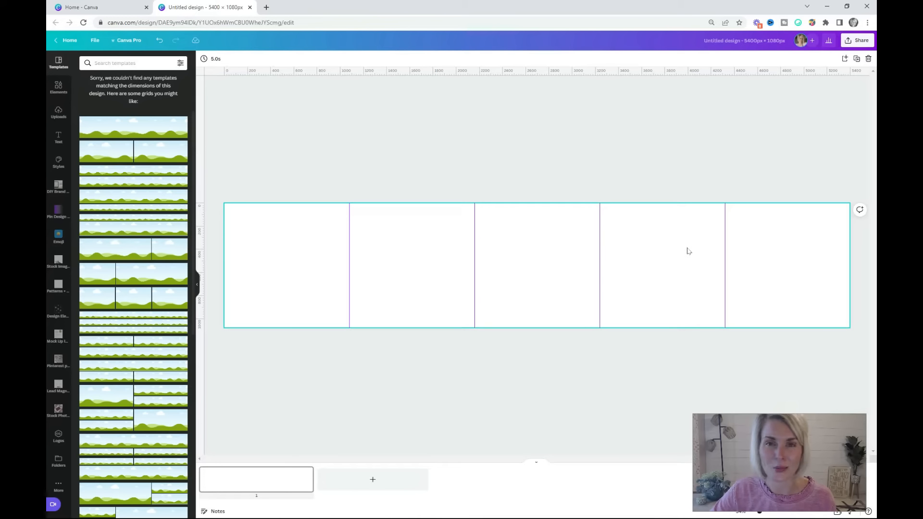
# Step: Try shifting the first two vertical guides slightly left, undoing each move
pyautogui.click(261, 242)
pyautogui.moveTo(261, 242); pyautogui.dragTo(546, 233)
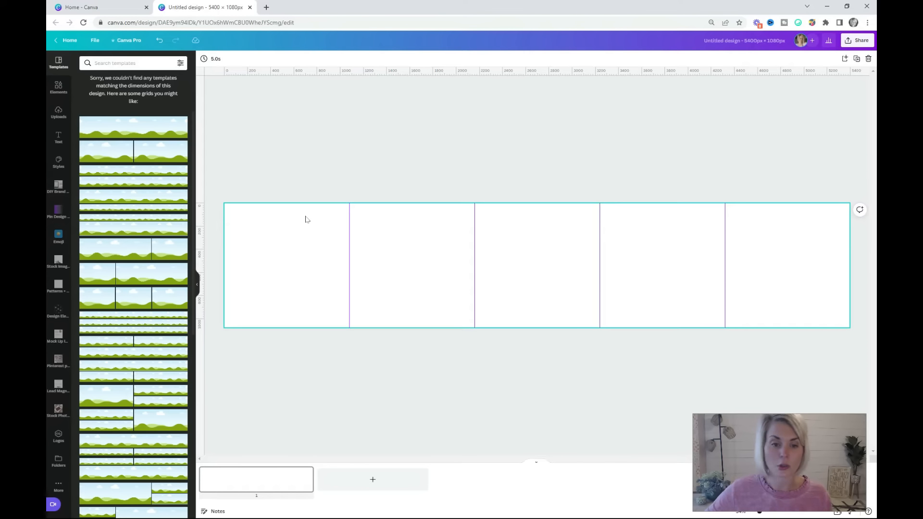
pyautogui.moveTo(349, 224); pyautogui.dragTo(336, 225)
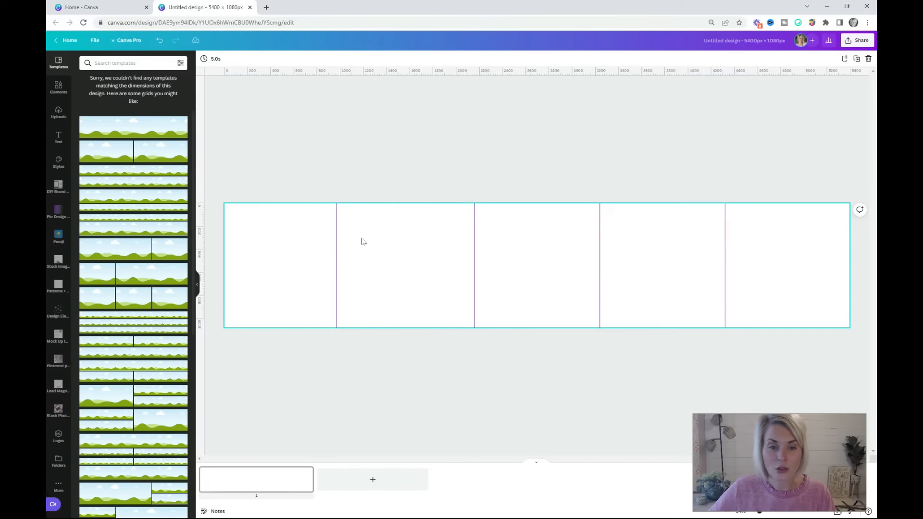
pyautogui.hotkey('ctrl', 'z')
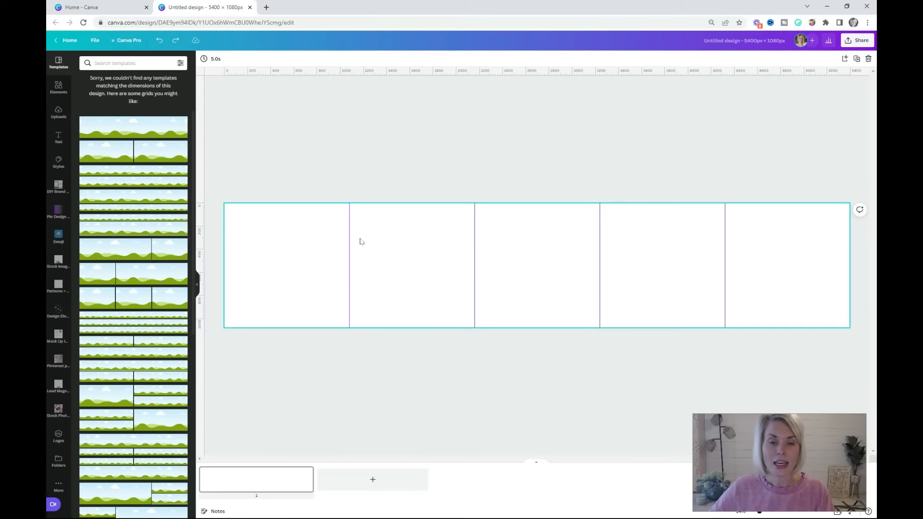
pyautogui.moveTo(475, 243); pyautogui.dragTo(466, 246)
pyautogui.hotkey('ctrl', 'z')
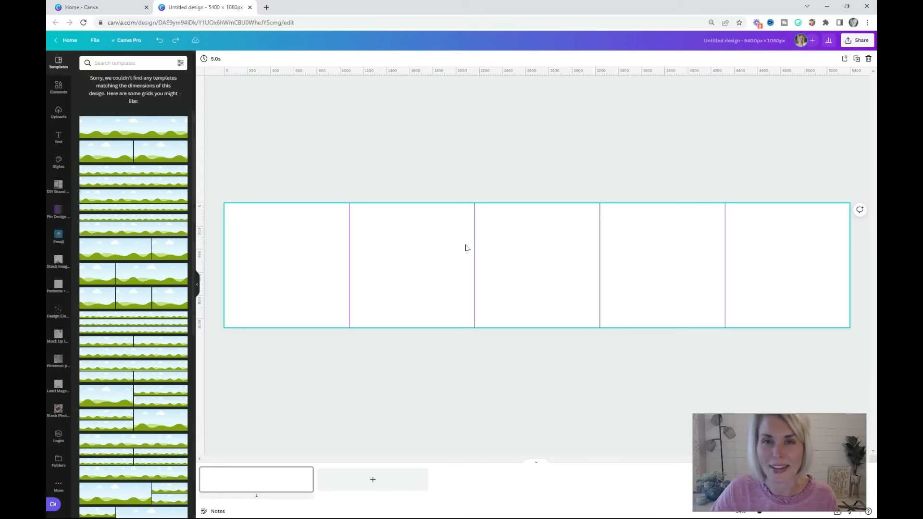
# Step: Set the page background to the light pink brand color
pyautogui.click(204, 58)
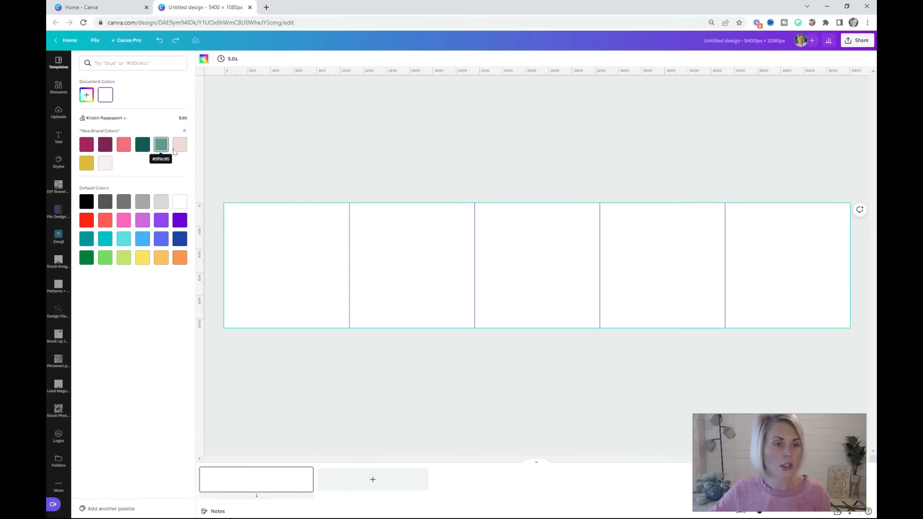
pyautogui.click(179, 145)
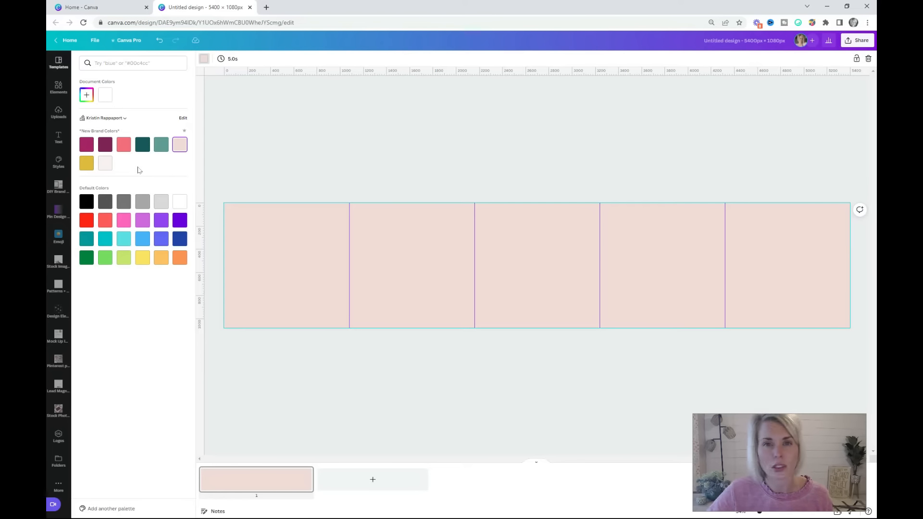
pyautogui.click(618, 363)
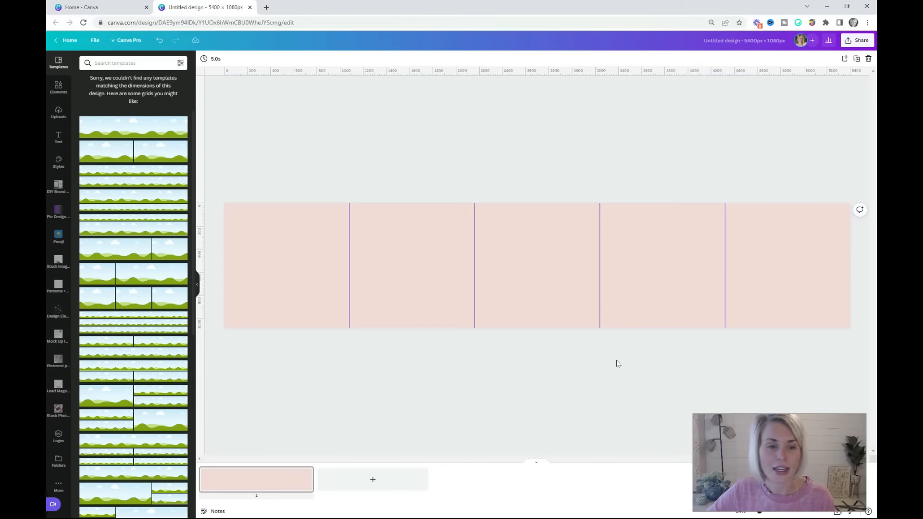
pyautogui.click(331, 307)
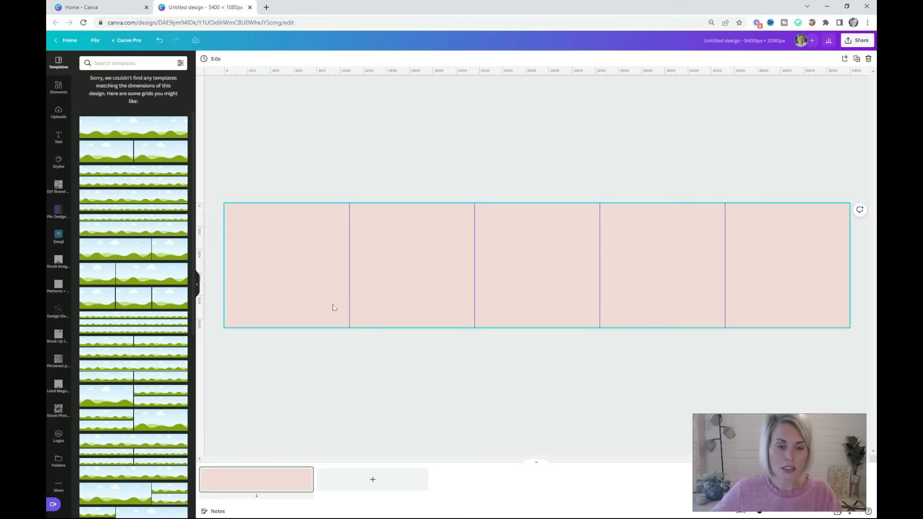
pyautogui.hotkey('ctrl', '+')
pyautogui.hotkey('ctrl', '+')
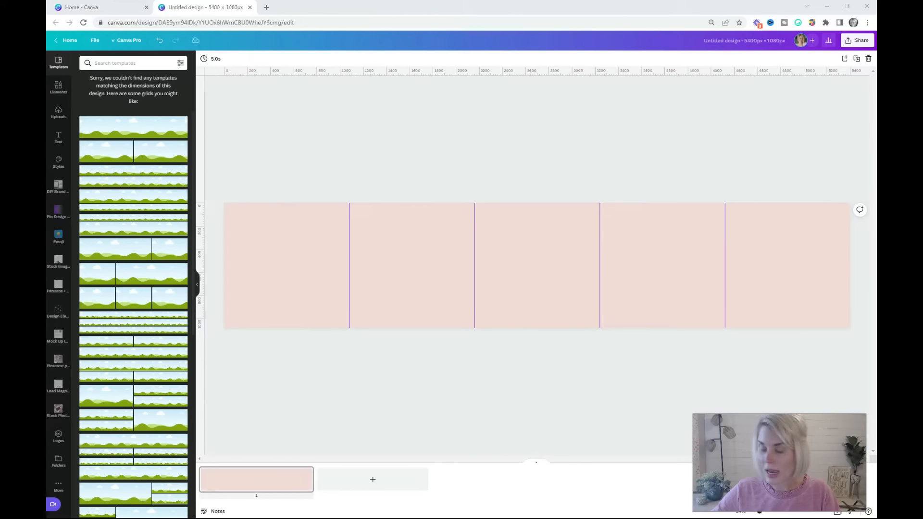
# Step: Paste the "3 design tips for beginners" title and subtitle into the first panel and set the background to the palest pink brand color
pyautogui.click(303, 226)
pyautogui.hotkey('ctrl', 'v')
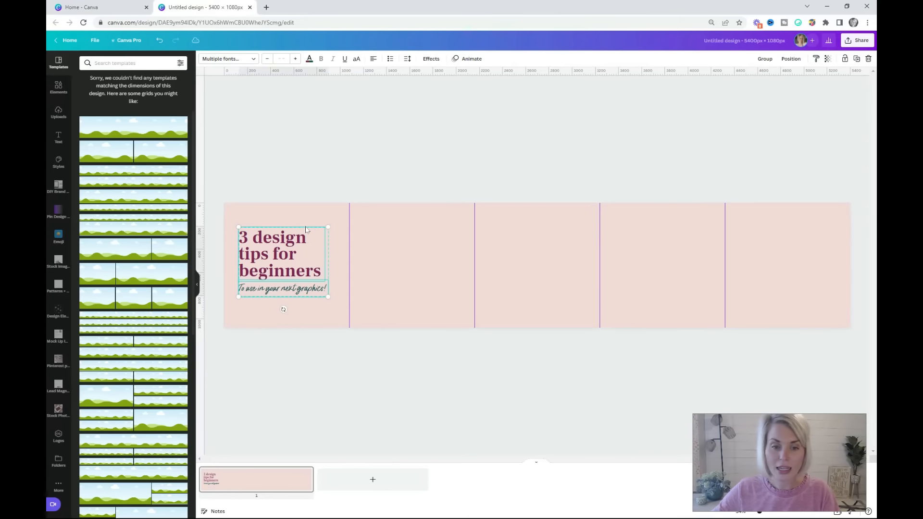
pyautogui.click(414, 250)
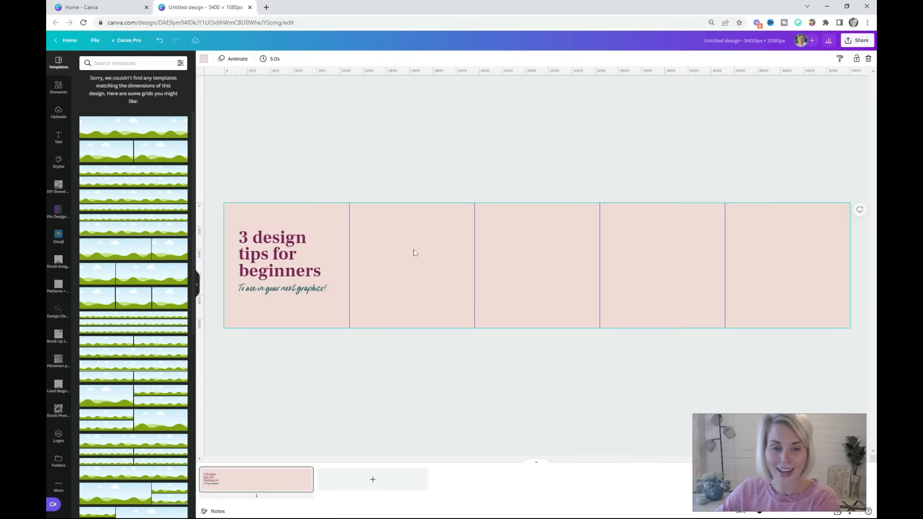
pyautogui.click(204, 58)
pyautogui.click(105, 164)
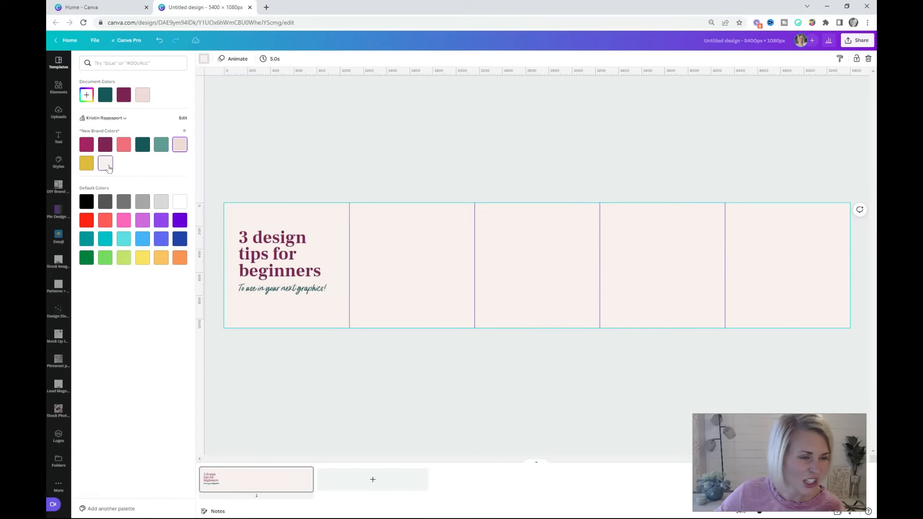
# Step: Enlarge the title and subtitle together slightly within the first panel
pyautogui.click(321, 281)
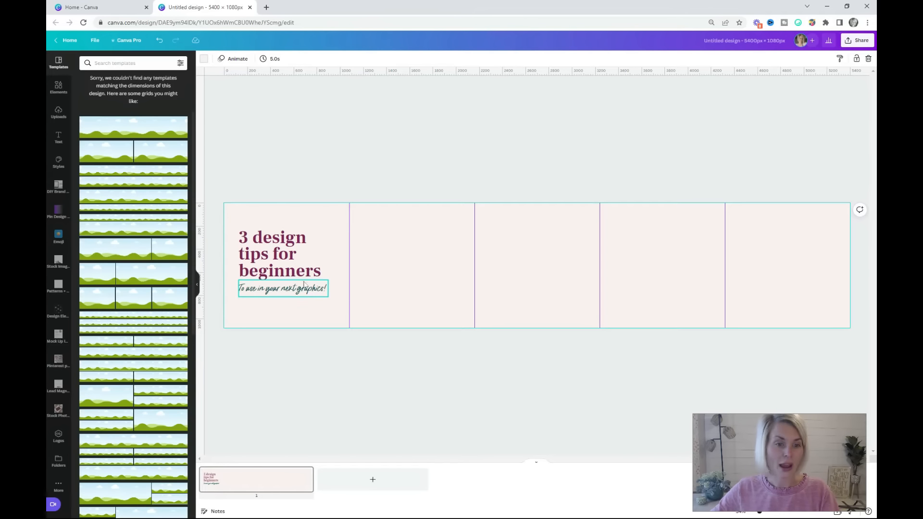
pyautogui.moveTo(328, 297); pyautogui.dragTo(336, 299)
pyautogui.click(325, 338)
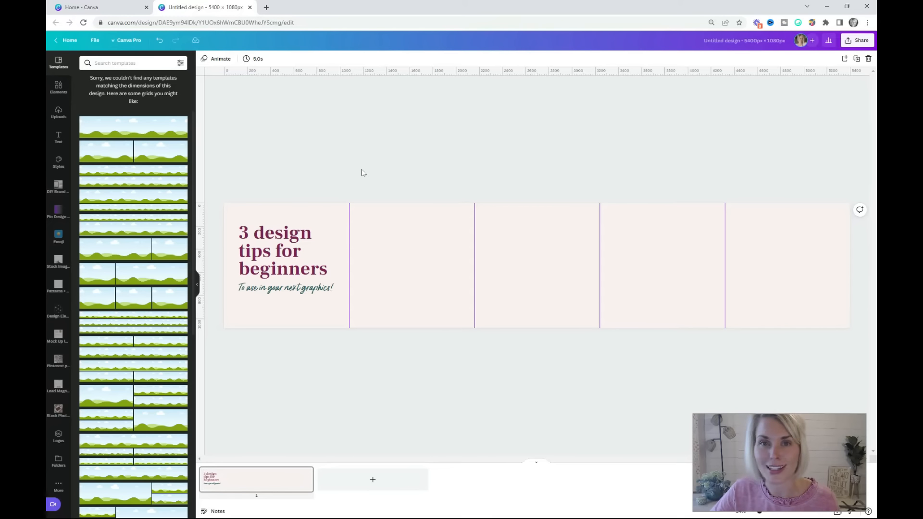
# Step: Paste the yellow squiggly arrow into the first panel's lower right corner and copy it to the same spot in panels two through four
pyautogui.click(366, 260)
pyautogui.hotkey('ctrl', 'v')
pyautogui.click(296, 338)
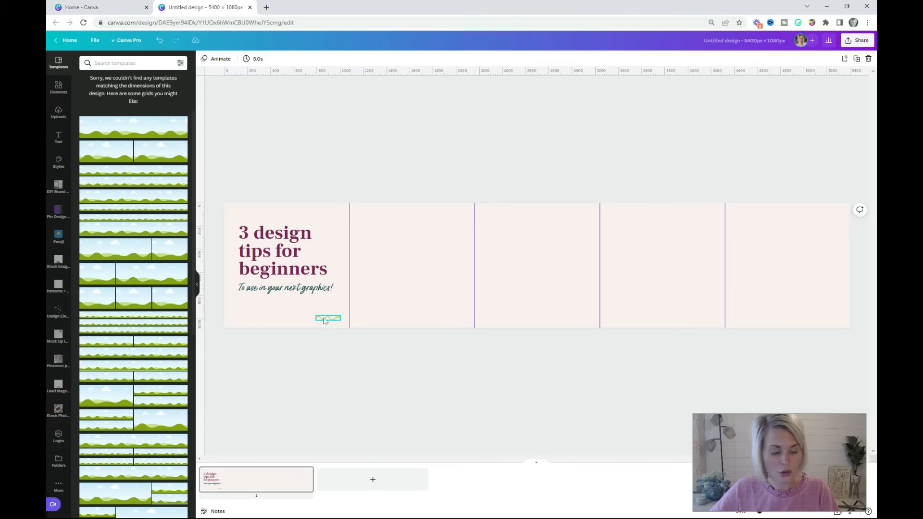
pyautogui.moveTo(325, 320); pyautogui.dragTo(452, 341)
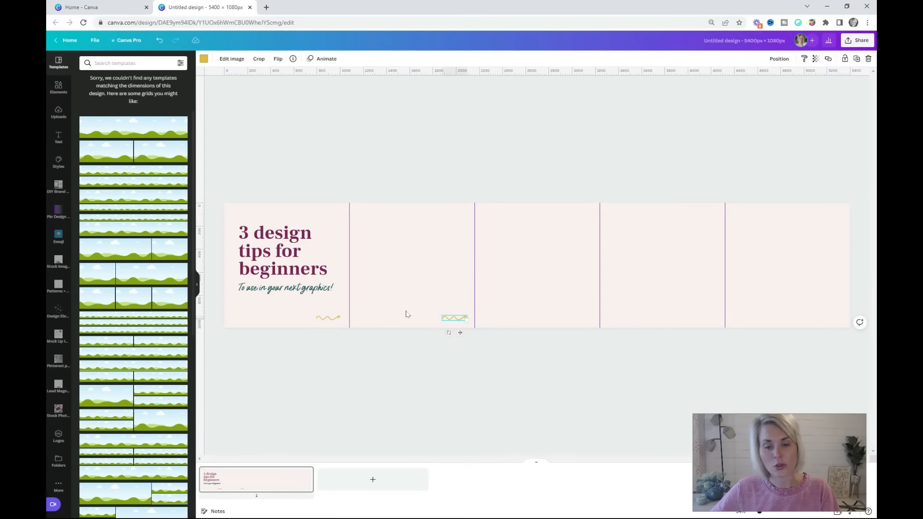
pyautogui.click(473, 382)
pyautogui.click(540, 266)
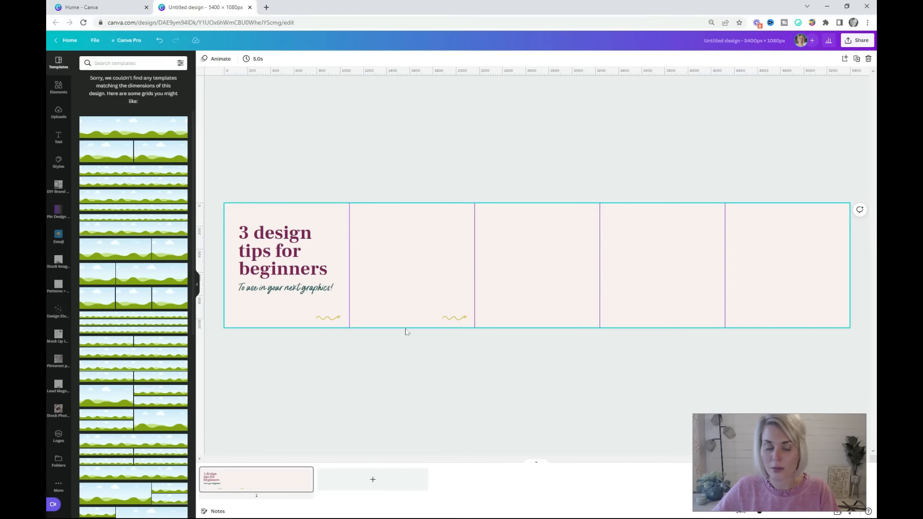
pyautogui.moveTo(435, 321)
pyautogui.mouseDown()
pyautogui.moveTo(574, 340)
pyautogui.moveTo(585, 322)
pyautogui.moveTo(705, 336)
pyautogui.mouseUp()
pyautogui.click(843, 356)
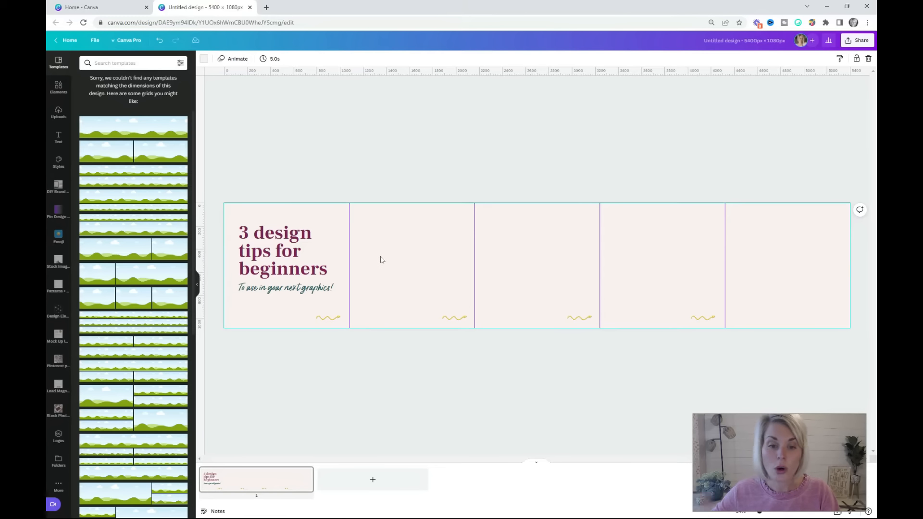
# Step: Add the heading "Always use your brand fonts and colors." with its body text to the second panel and duplicate both into the third
pyautogui.write('Always use your brand fonts and colors. Keep your graphics consistent, so your viewers start to remember and connect with your brand')
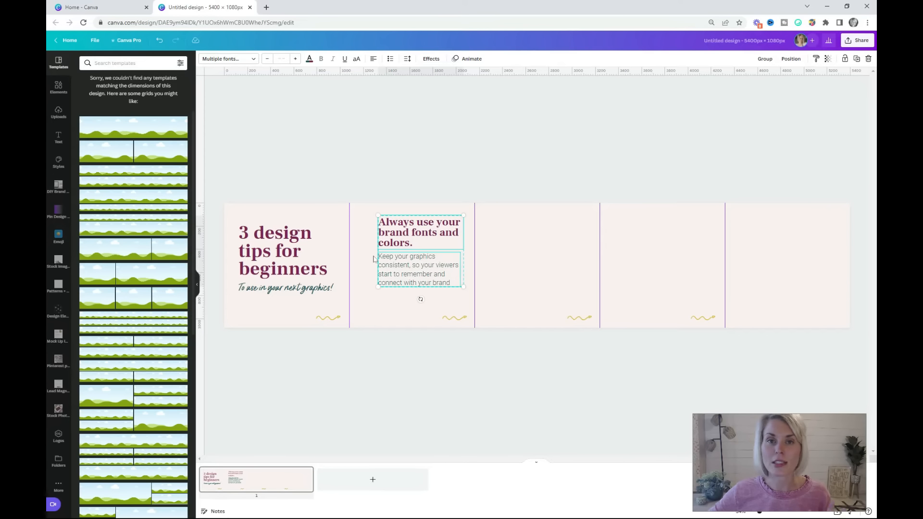
pyautogui.click(399, 264)
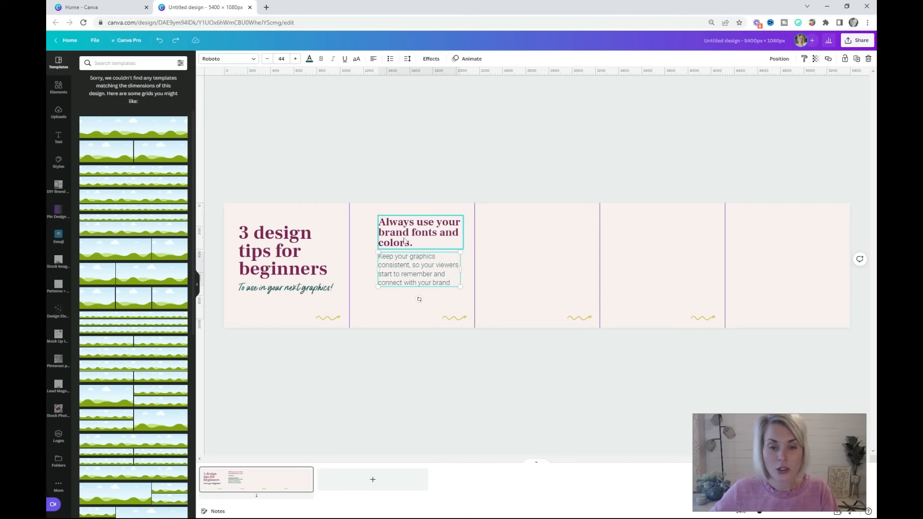
pyautogui.keyDown('shift'); pyautogui.click(407, 243); pyautogui.keyUp('shift')
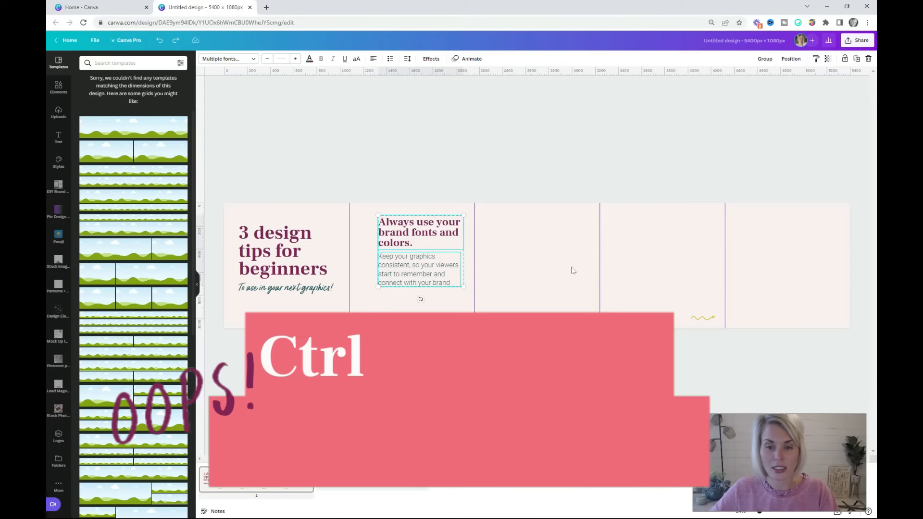
pyautogui.hotkey('ctrl', 'c')
pyautogui.hotkey('ctrl', 'v')
pyautogui.moveTo(426, 270); pyautogui.dragTo(539, 286)
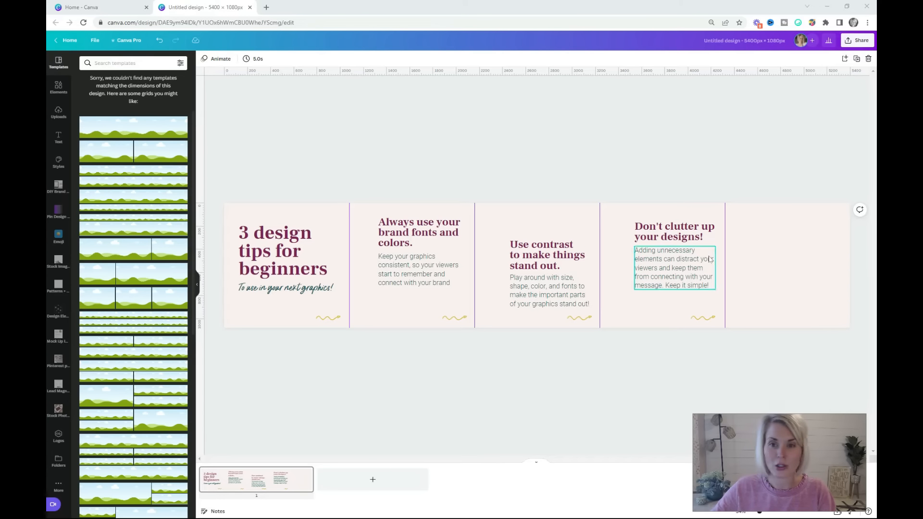
# Step: Paste the "Want more tips?" block with the guide mockup and "GRAB THE GUIDE!" banner into the last panel
pyautogui.click(767, 251)
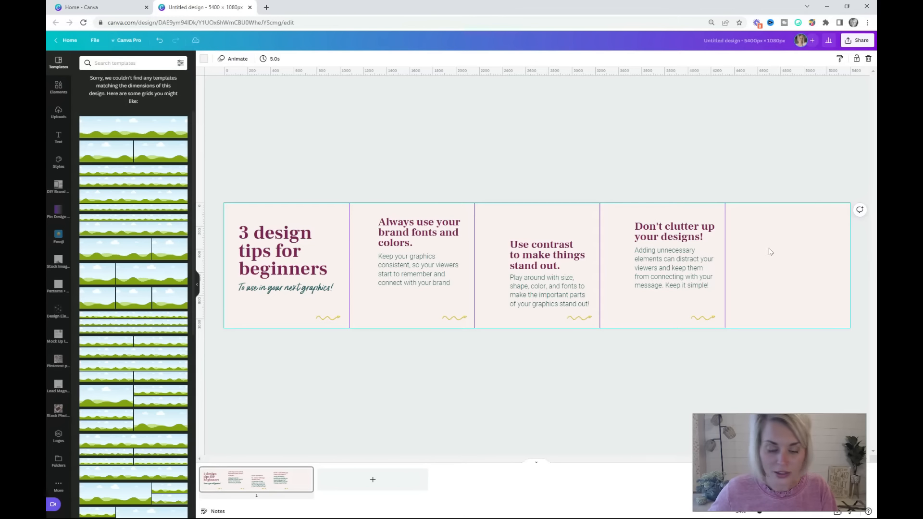
pyautogui.hotkey('ctrl', 'v')
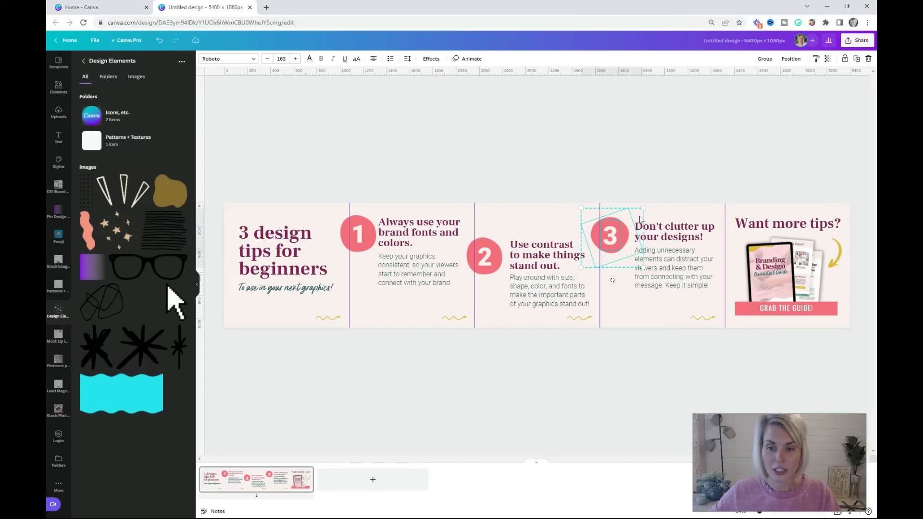
pyautogui.click(488, 379)
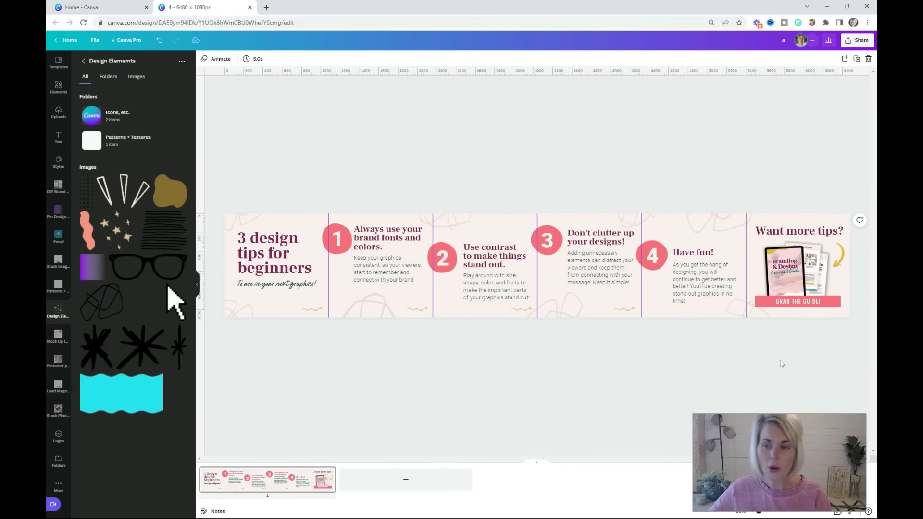
# Step: Copy the seated cutout portrait from page 34 of the selfies design and return to the carousel design
pyautogui.hotkey('ctrl', '+')
pyautogui.hotkey('ctrl', '+')
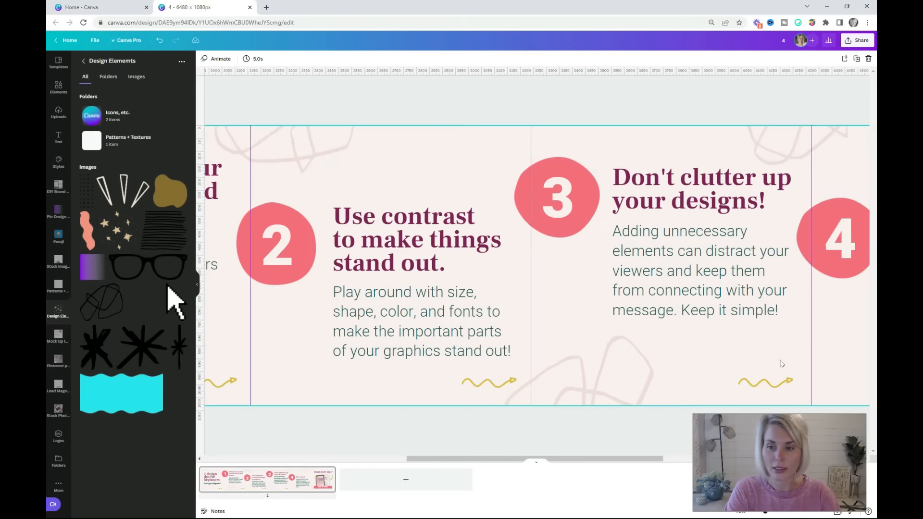
pyautogui.hscroll(10, 697, 269)
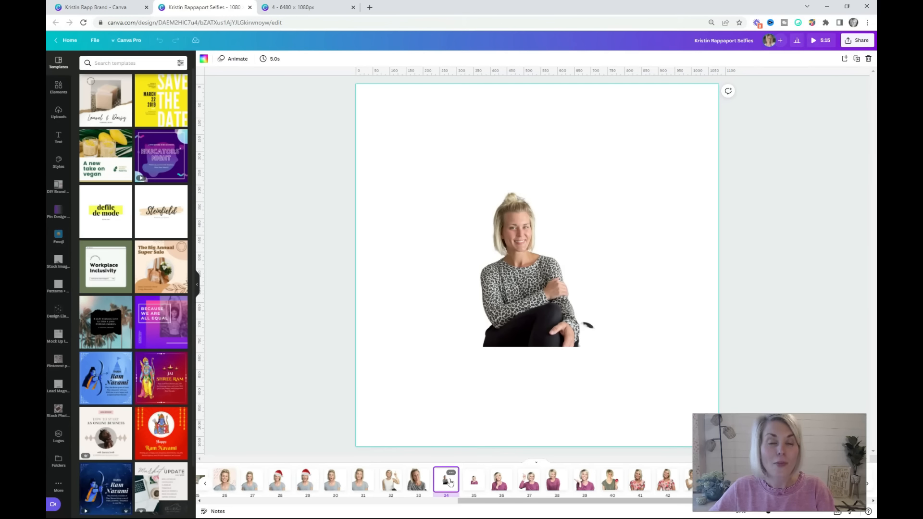
pyautogui.click(418, 272)
pyautogui.moveTo(460, 267); pyautogui.dragTo(478, 269)
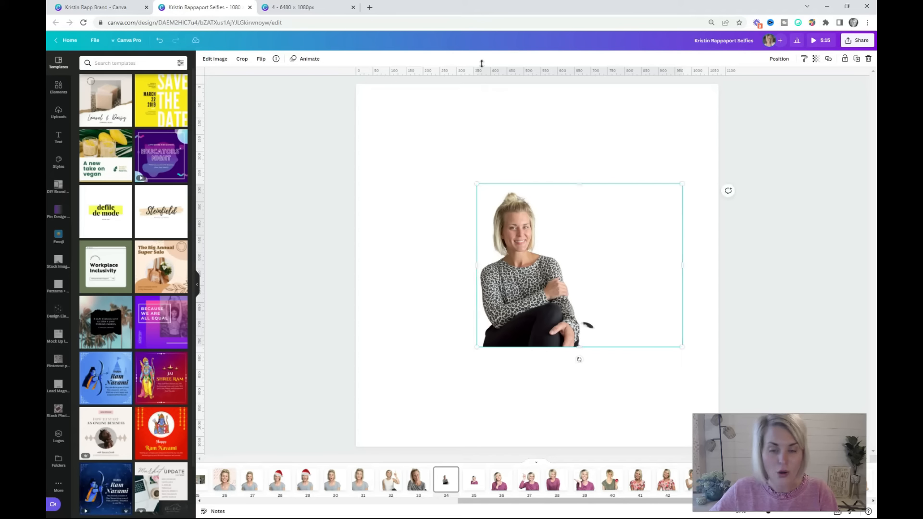
pyautogui.click(282, 4)
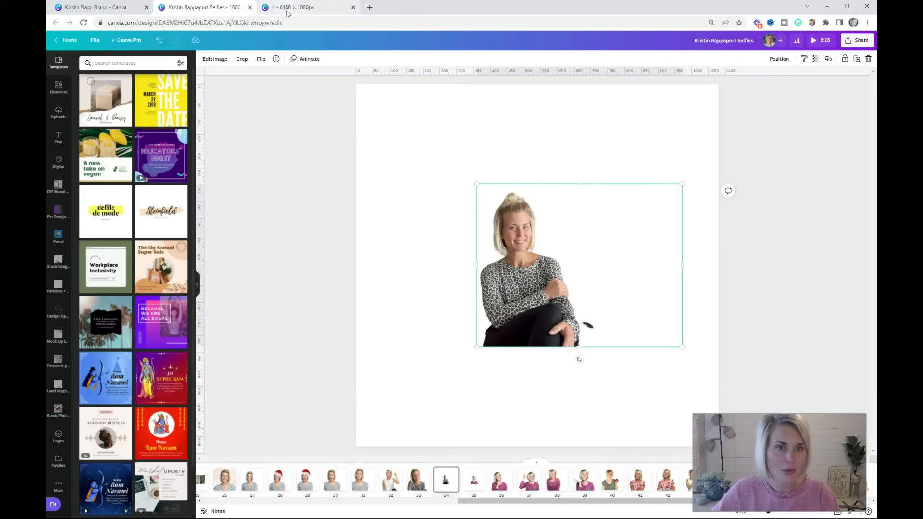
# Step: Shrink the guide mockup in the last panel and move it toward the panel's right edge
pyautogui.click(768, 239)
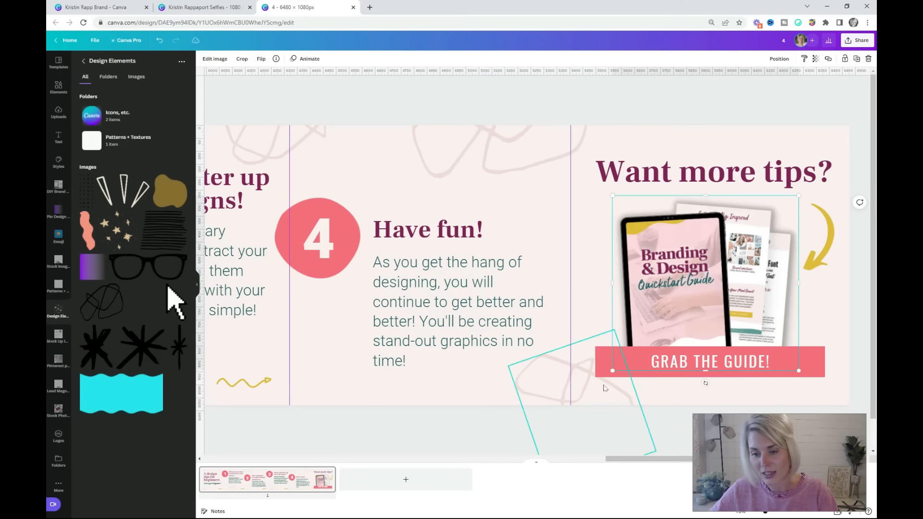
pyautogui.moveTo(613, 370); pyautogui.dragTo(710, 310)
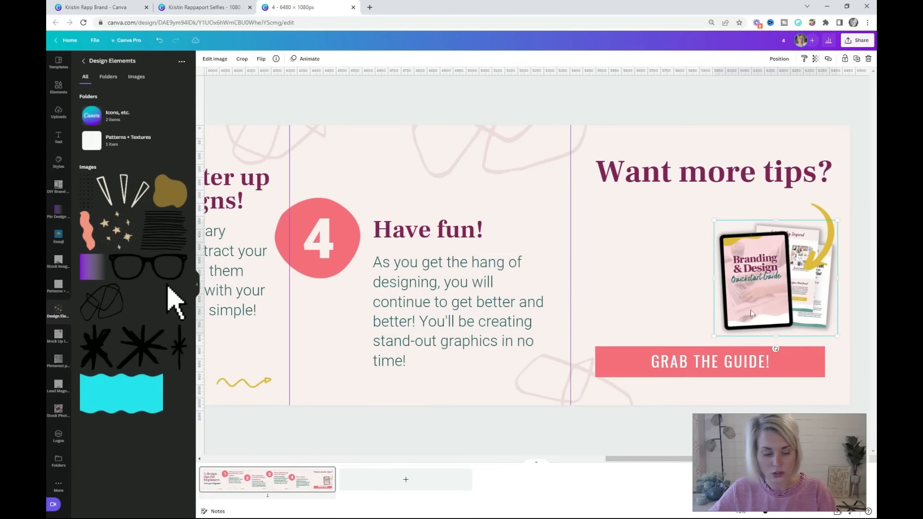
# Step: Place the portrait enlarged across the guide line between panel 4 and the last panel, and change the banner text to "DOWNLOAD!"
pyautogui.moveTo(584, 306); pyautogui.dragTo(683, 301)
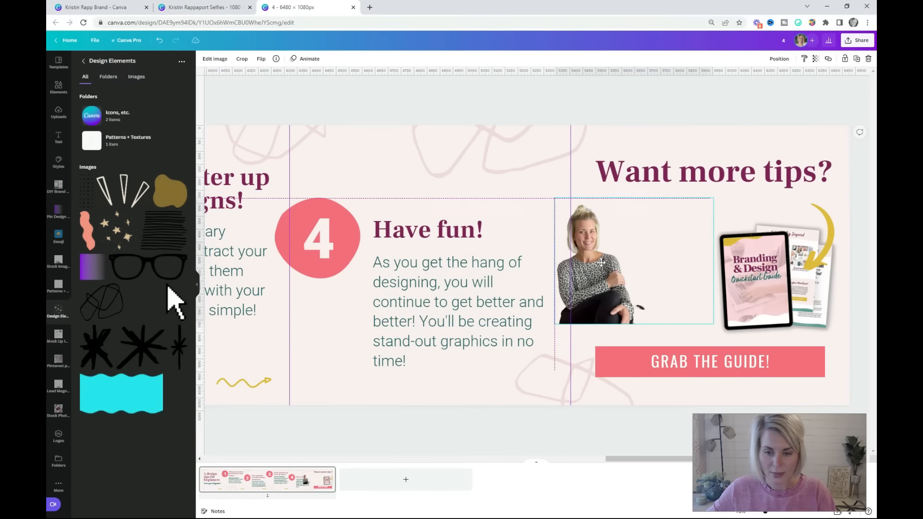
pyautogui.moveTo(704, 258); pyautogui.dragTo(630, 265)
pyautogui.moveTo(631, 322); pyautogui.dragTo(705, 432)
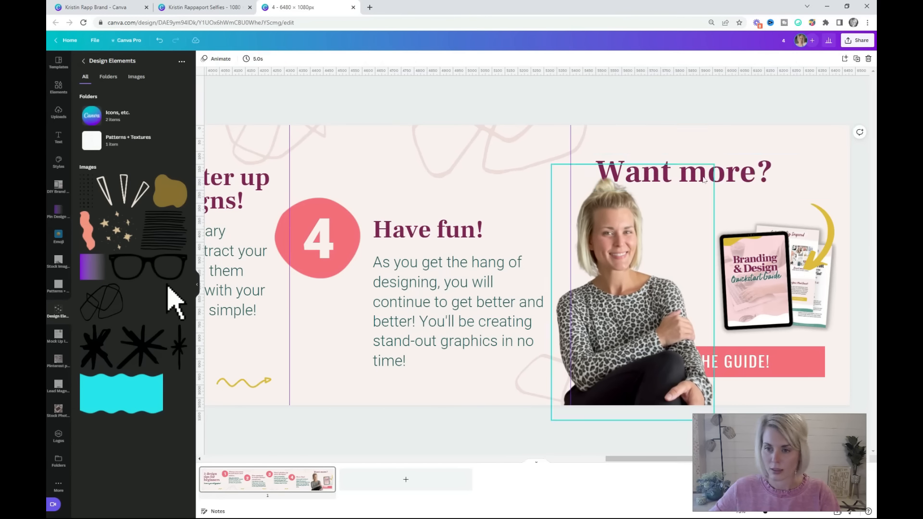
pyautogui.write('DOWNLOAD!')
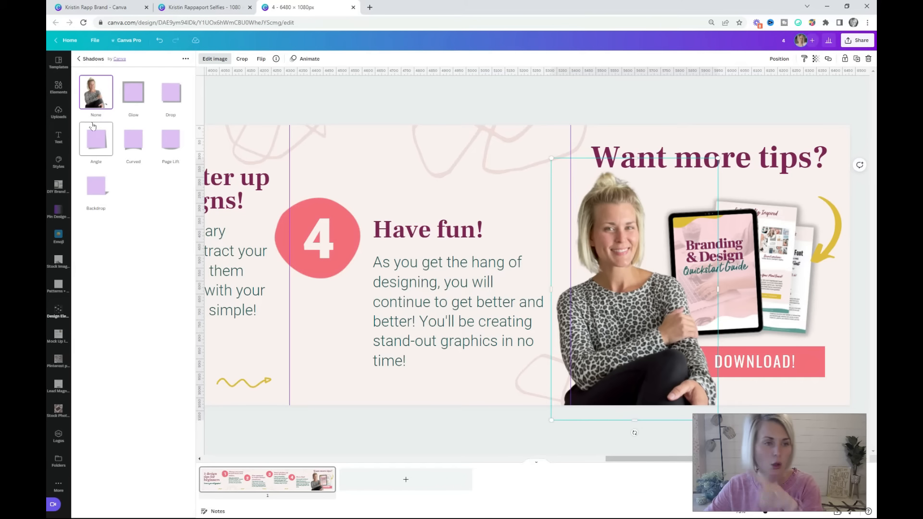
# Step: Give the portrait a white Glow shadow with size 14, transparency 100 and blur 0, and fine-tune its placement
pyautogui.click(128, 94)
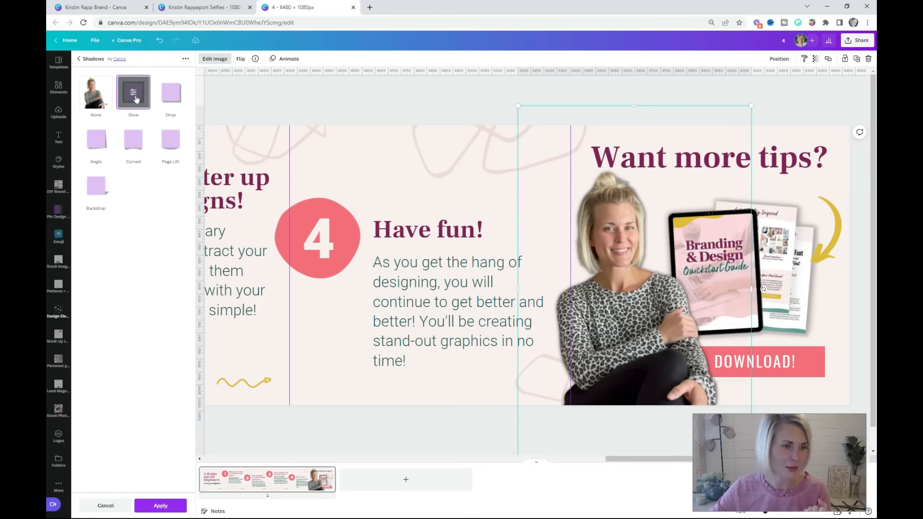
pyautogui.click(134, 93)
pyautogui.click(181, 154)
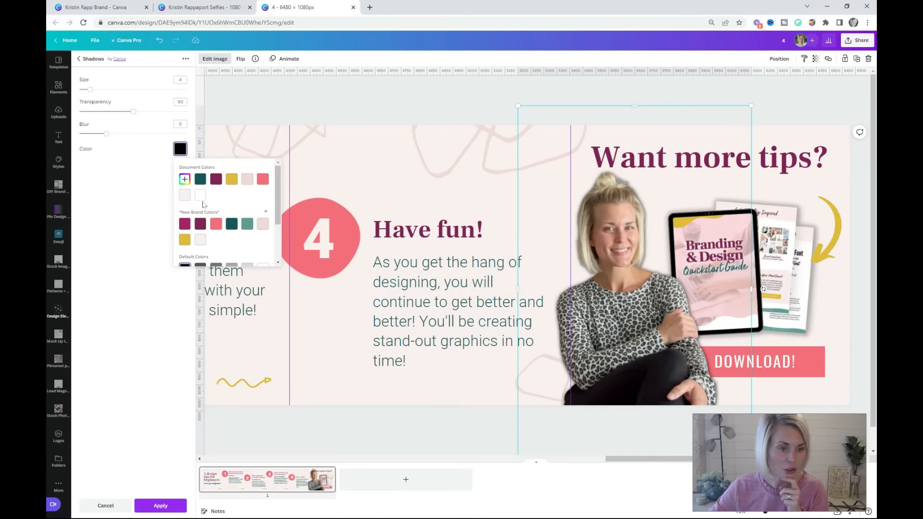
pyautogui.click(201, 197)
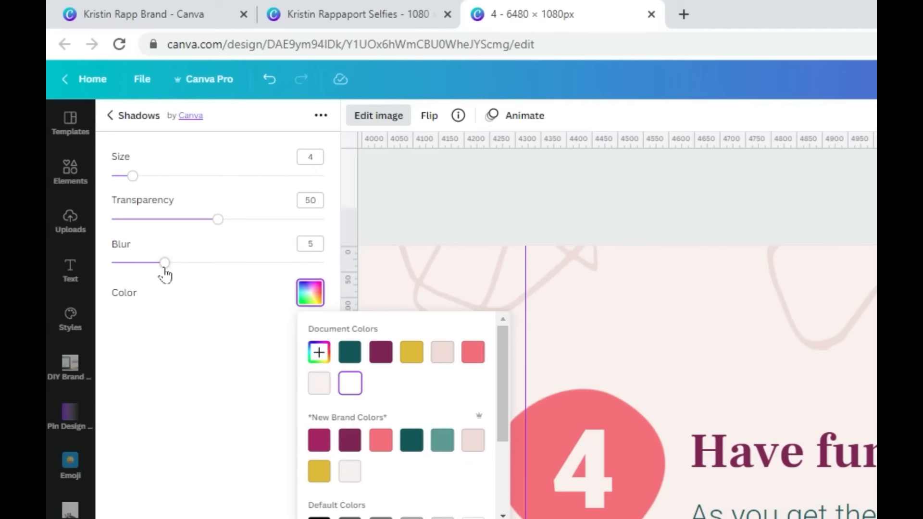
pyautogui.moveTo(164, 262); pyautogui.dragTo(111, 263)
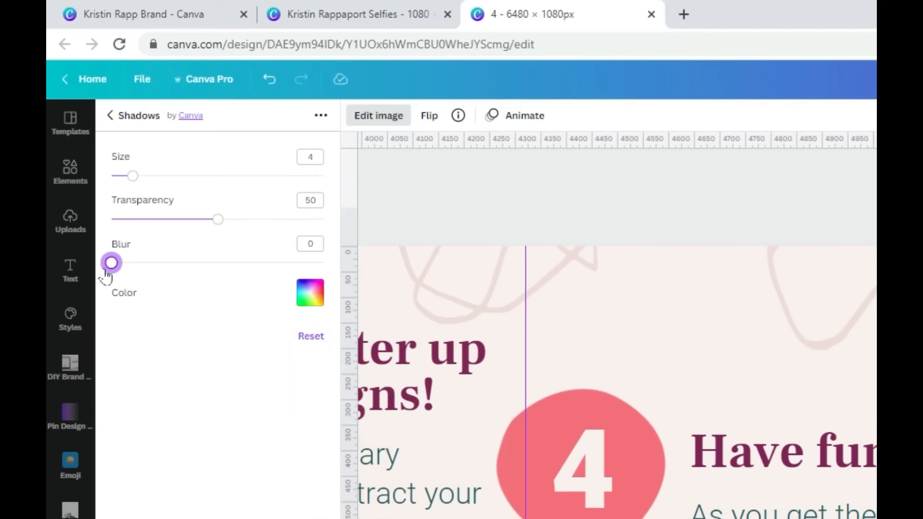
pyautogui.moveTo(218, 219); pyautogui.dragTo(385, 226)
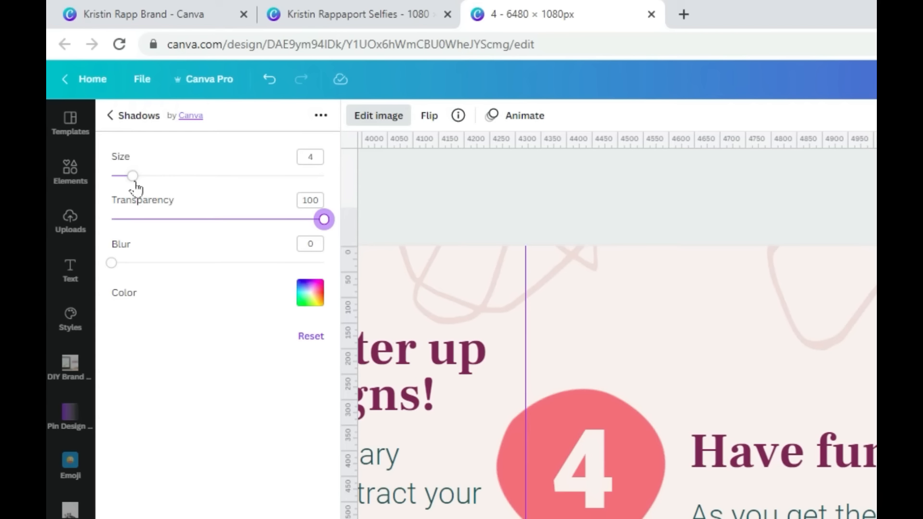
pyautogui.moveTo(132, 176); pyautogui.dragTo(173, 188)
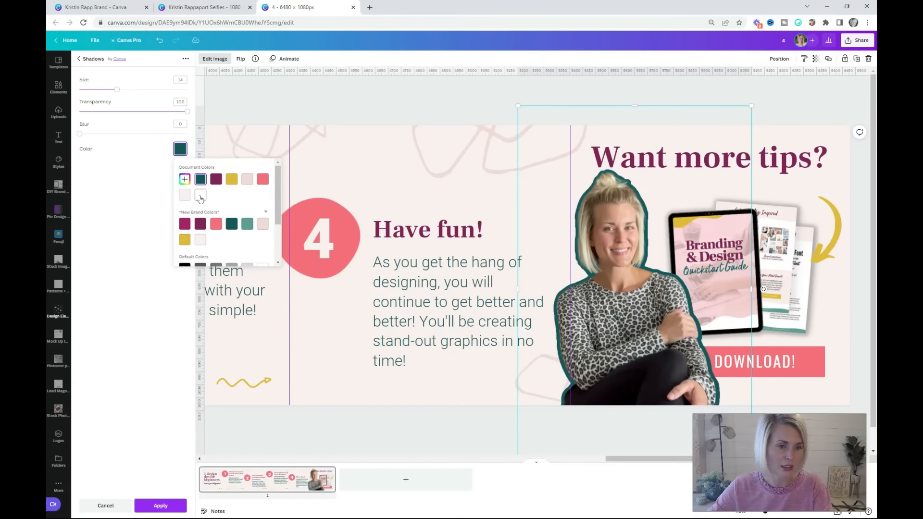
pyautogui.click(201, 194)
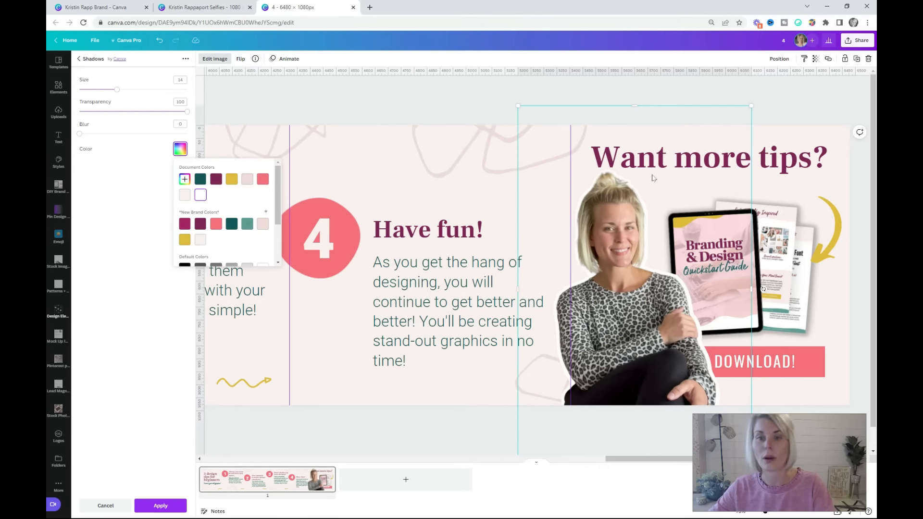
pyautogui.moveTo(518, 105); pyautogui.dragTo(509, 91)
pyautogui.moveTo(606, 233); pyautogui.dragTo(612, 246)
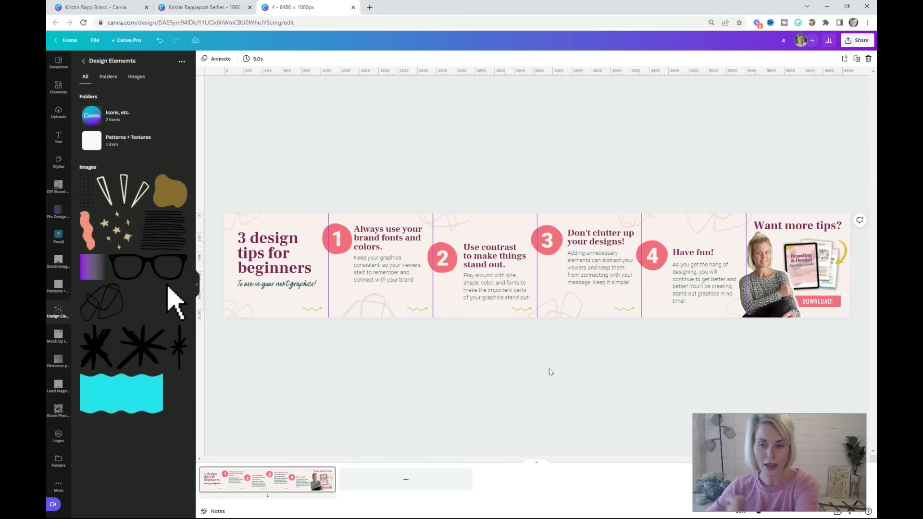
# Step: Download the finished carousel design as a PNG
pyautogui.click(857, 43)
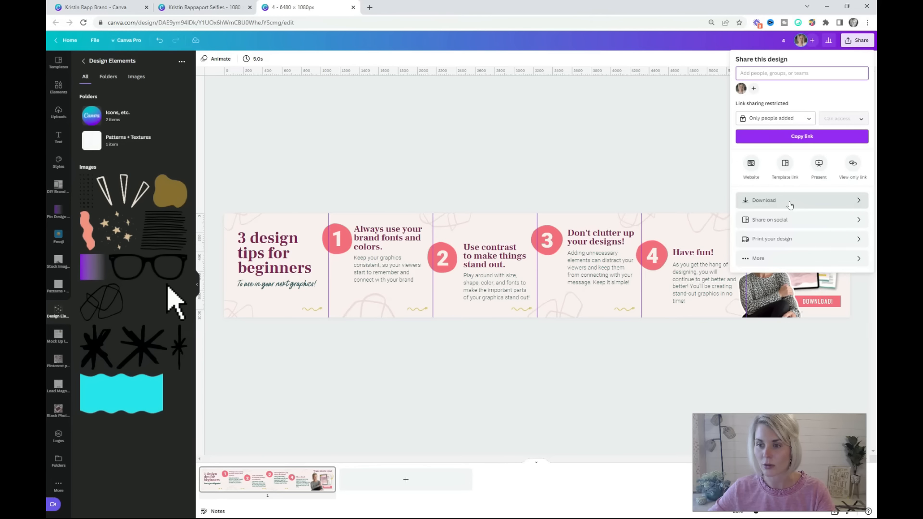
pyautogui.click(750, 162)
pyautogui.click(782, 179)
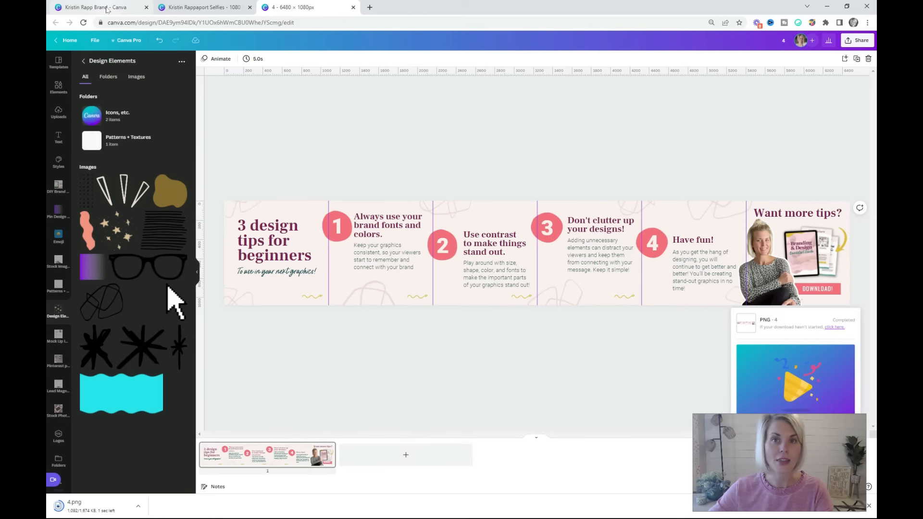
# Step: Create a new blank Instagram Post design of 1080 × 1080 px
pyautogui.click(99, 7)
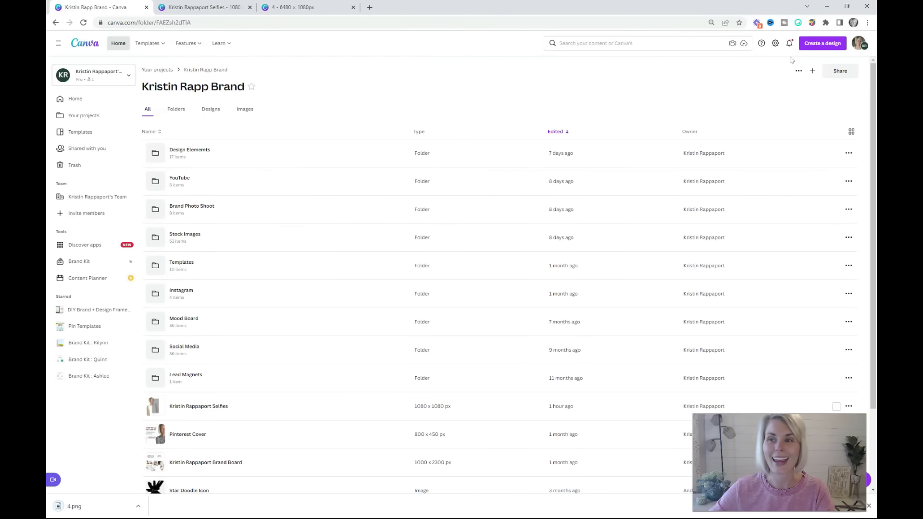
pyautogui.click(817, 44)
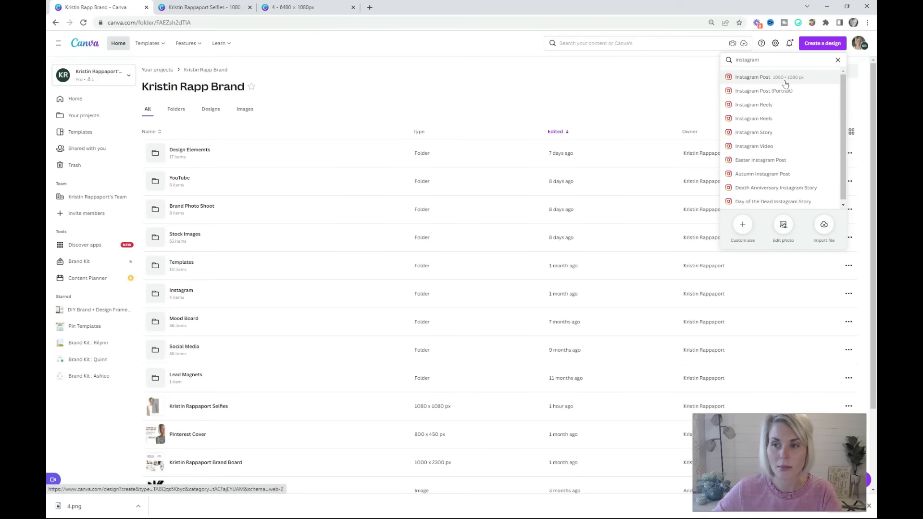
pyautogui.click(753, 76)
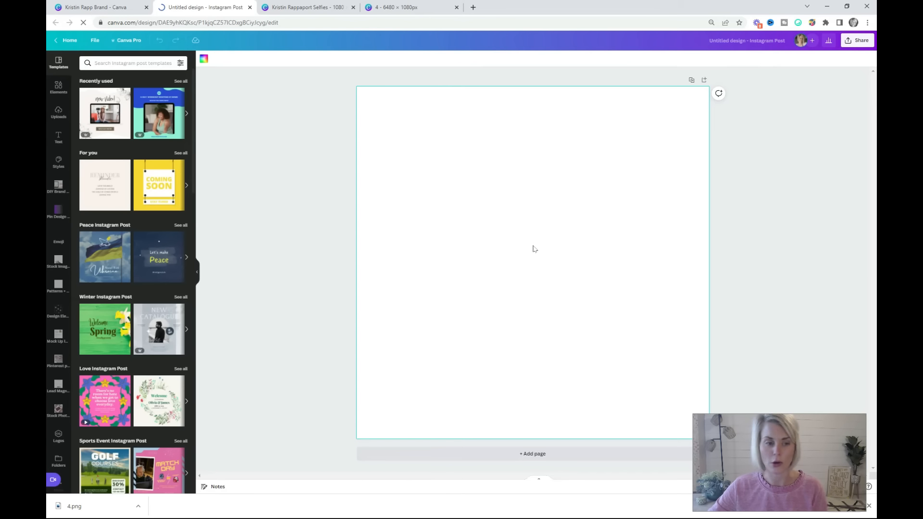
# Step: Upload the carousel file 4.png from the Downloads folder and add it to the blank page
pyautogui.click(58, 112)
pyautogui.click(122, 81)
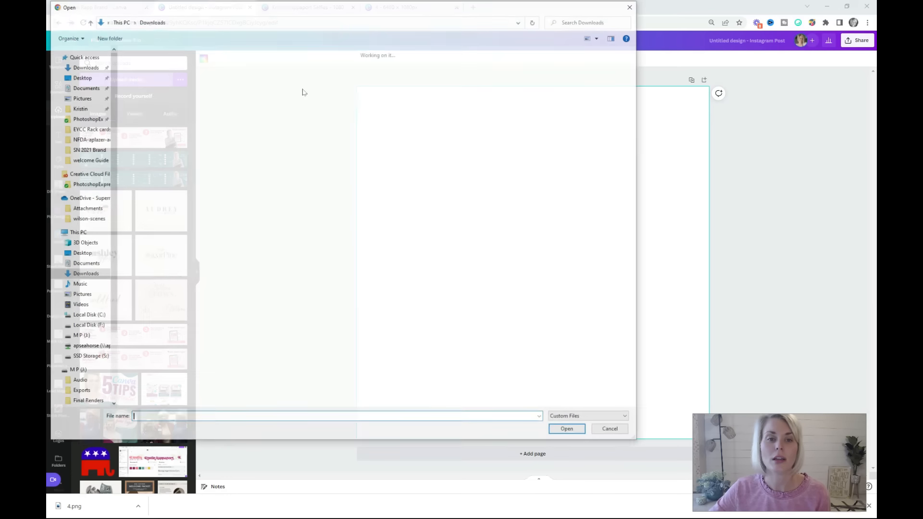
pyautogui.click(153, 97)
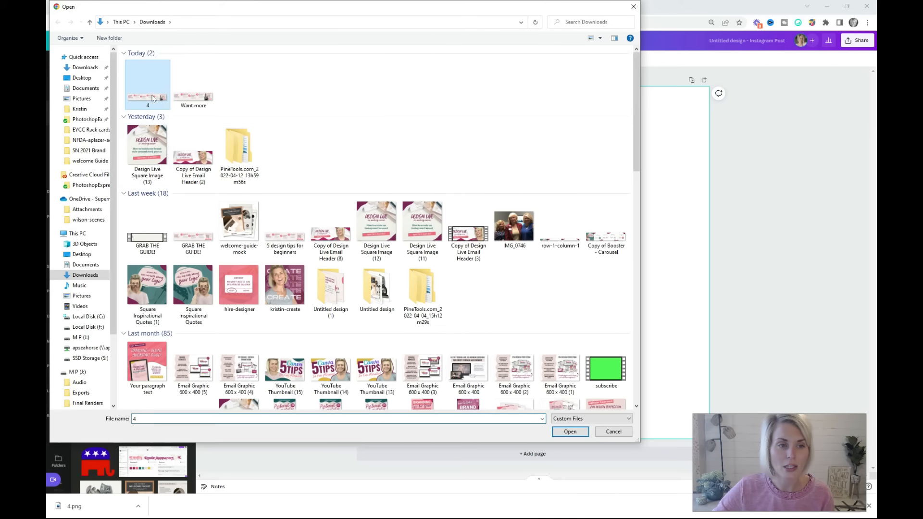
pyautogui.click(570, 431)
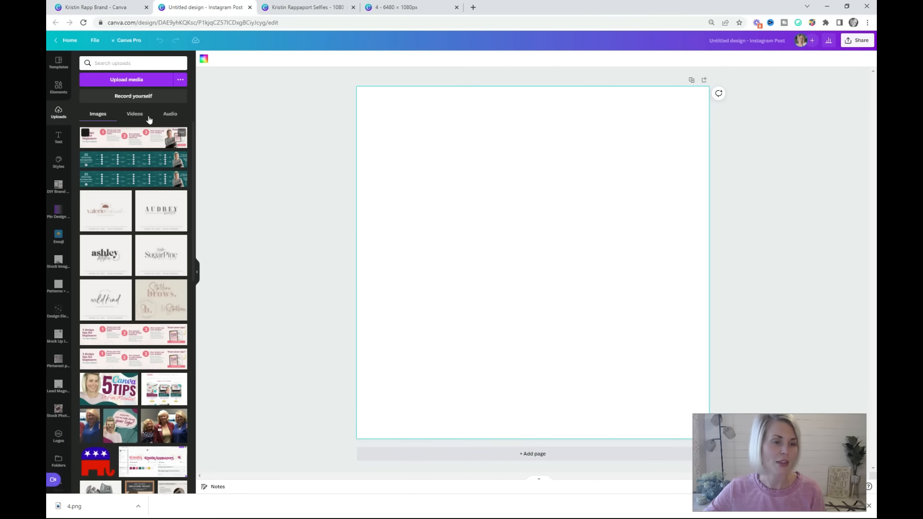
pyautogui.click(119, 137)
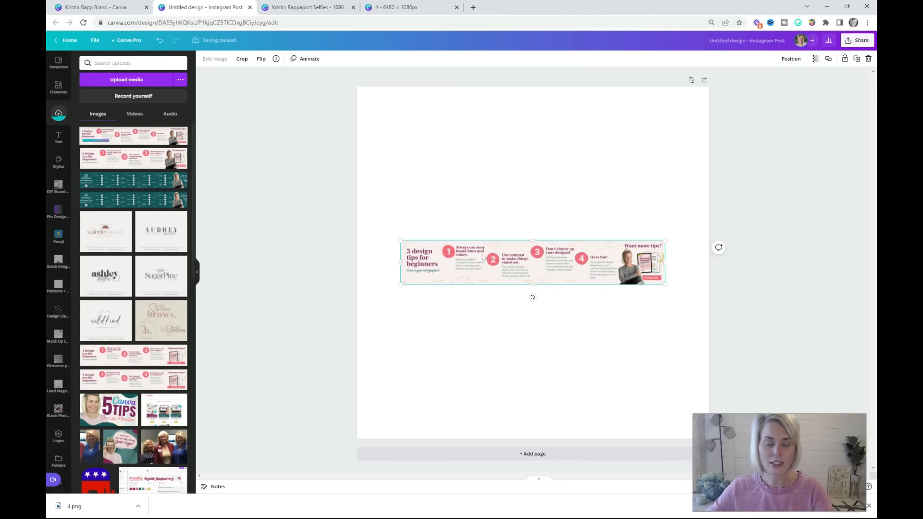
# Step: Align the carousel image to the page's top-left corner and enlarge it to the full page height, so the first panel fills the page
pyautogui.scroll(-5, 635, 207)
pyautogui.click(635, 206)
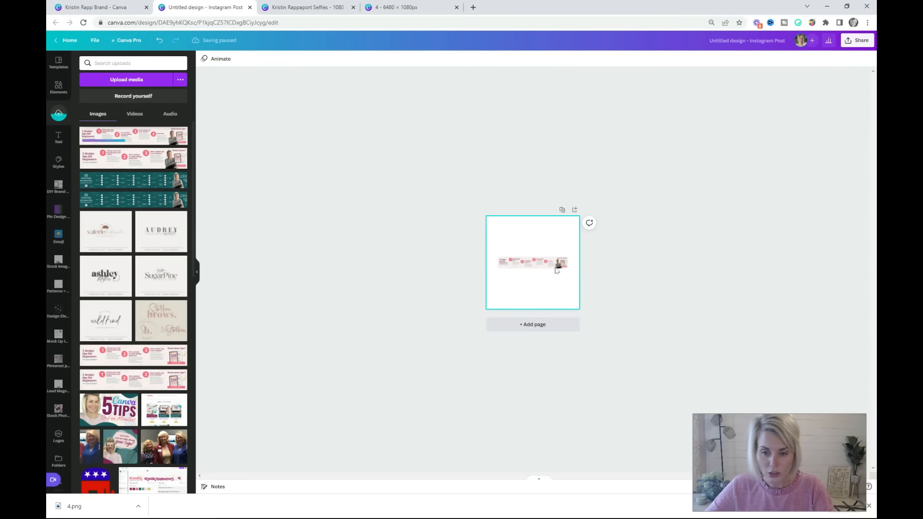
pyautogui.moveTo(550, 260); pyautogui.dragTo(538, 220)
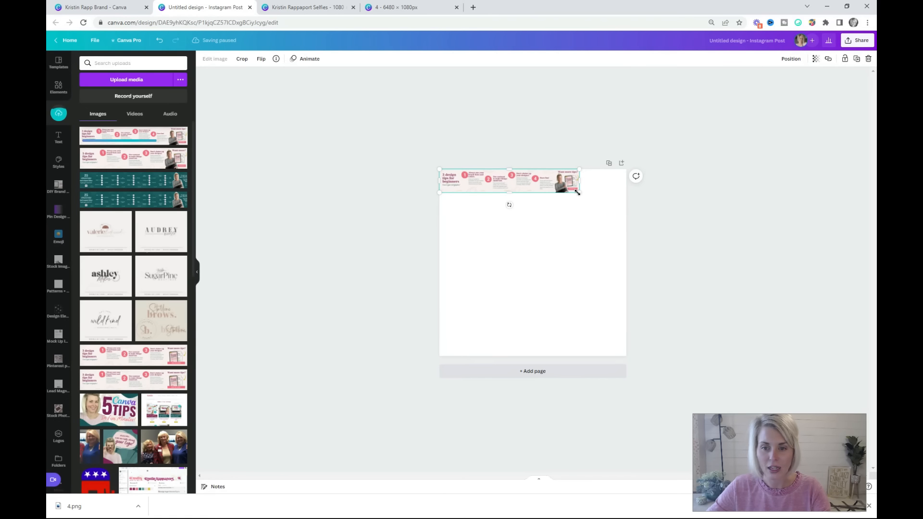
pyautogui.moveTo(577, 192); pyautogui.dragTo(870, 306)
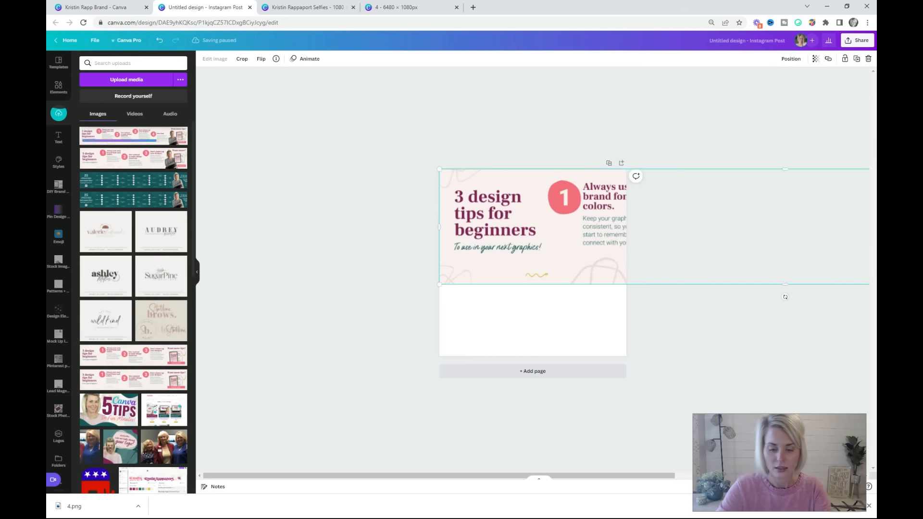
pyautogui.hotkey('ctrl', '-')
pyautogui.hotkey('ctrl', '-')
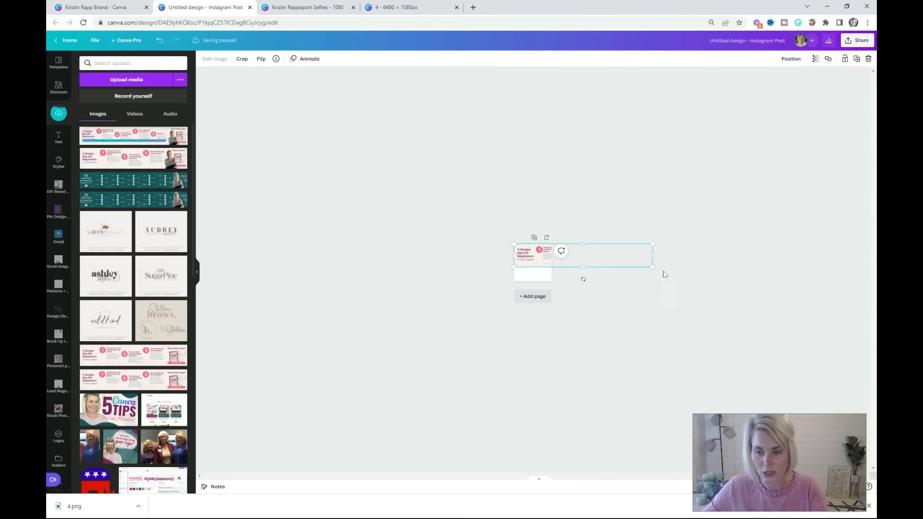
pyautogui.moveTo(652, 267); pyautogui.dragTo(740, 281)
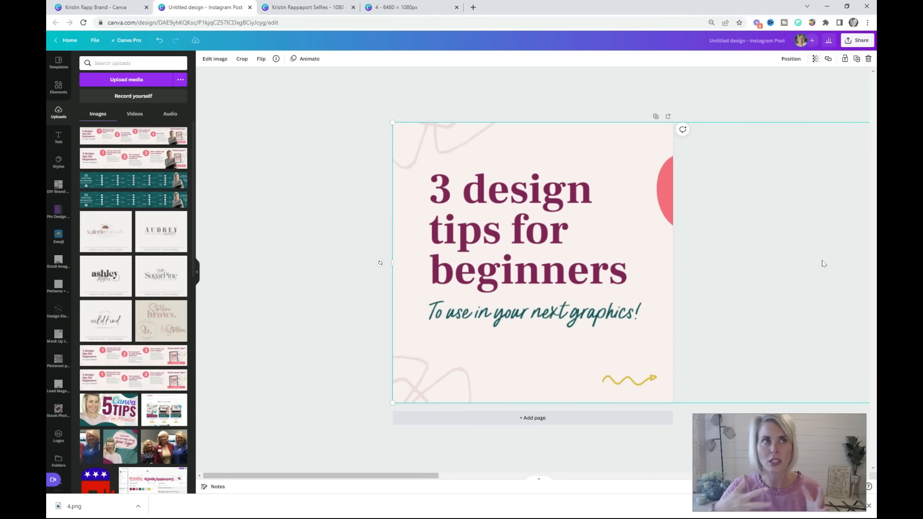
# Step: Detach the carousel image from the page background and undo the change
pyautogui.click(351, 197)
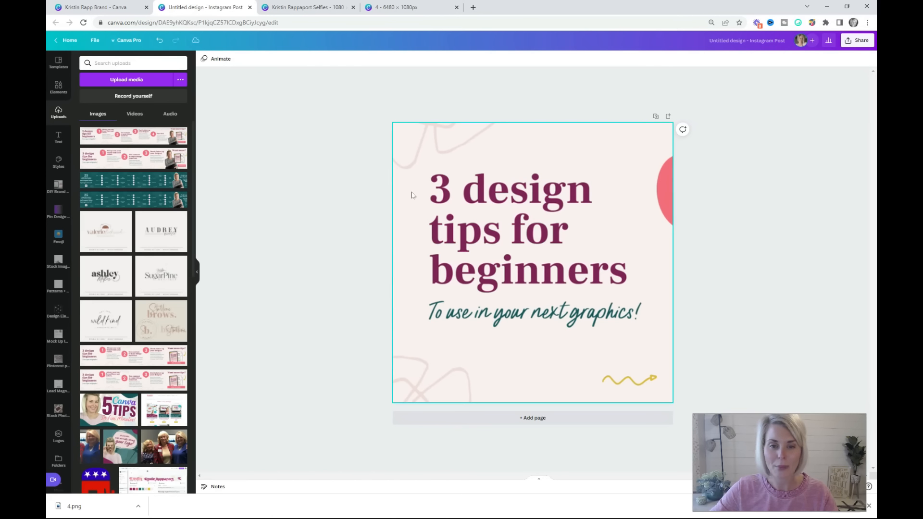
pyautogui.click(449, 200)
pyautogui.rightClick(464, 180)
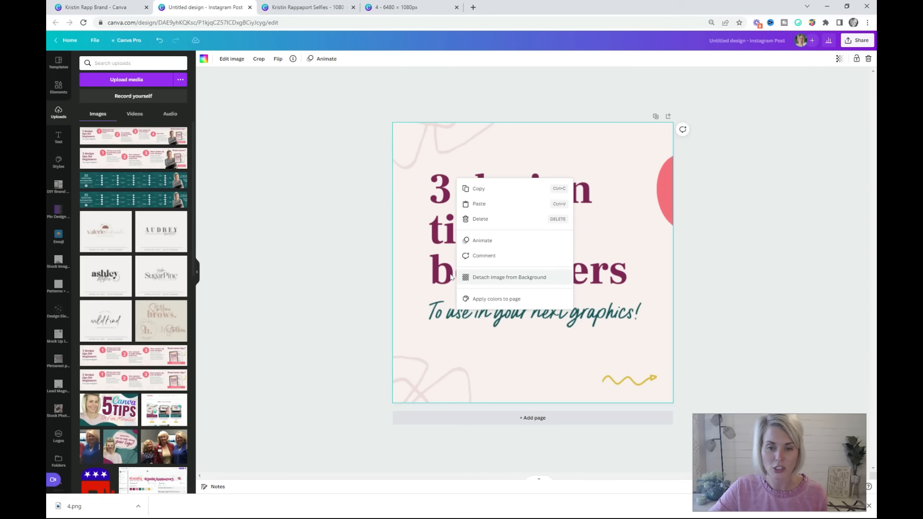
pyautogui.click(475, 278)
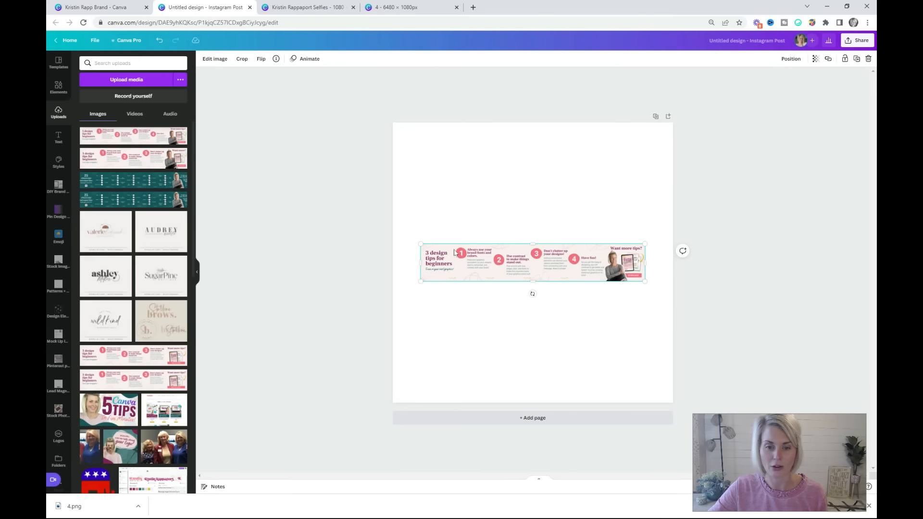
pyautogui.hotkey('ctrl', 'z')
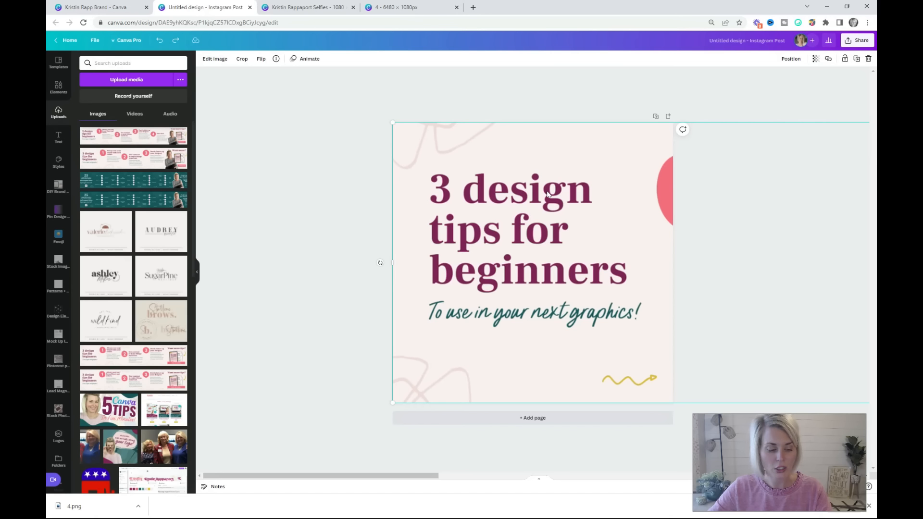
# Step: Add a second page with a pasted copy of the carousel image, cropped and shifted so the tip 1 panel fills it
pyautogui.click(559, 418)
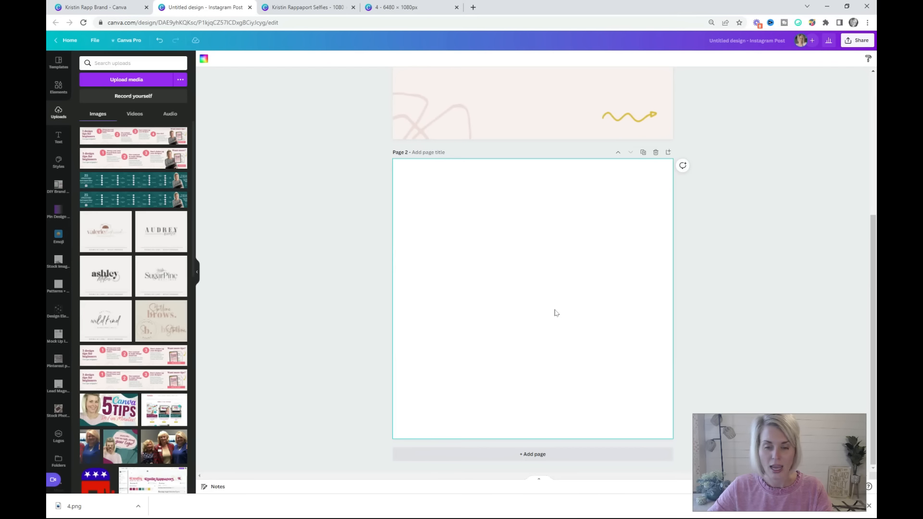
pyautogui.hotkey('ctrl', 'v')
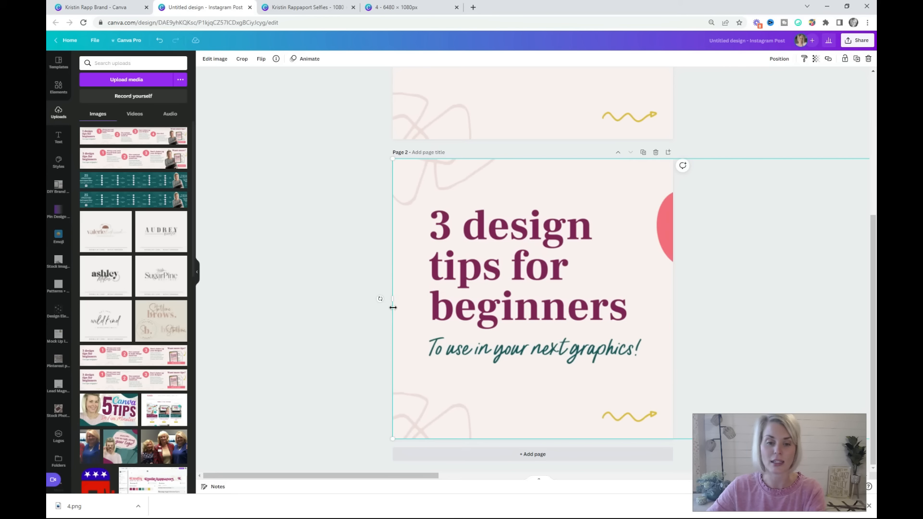
pyautogui.moveTo(393, 300); pyautogui.dragTo(672, 292)
pyautogui.moveTo(737, 282); pyautogui.dragTo(469, 277)
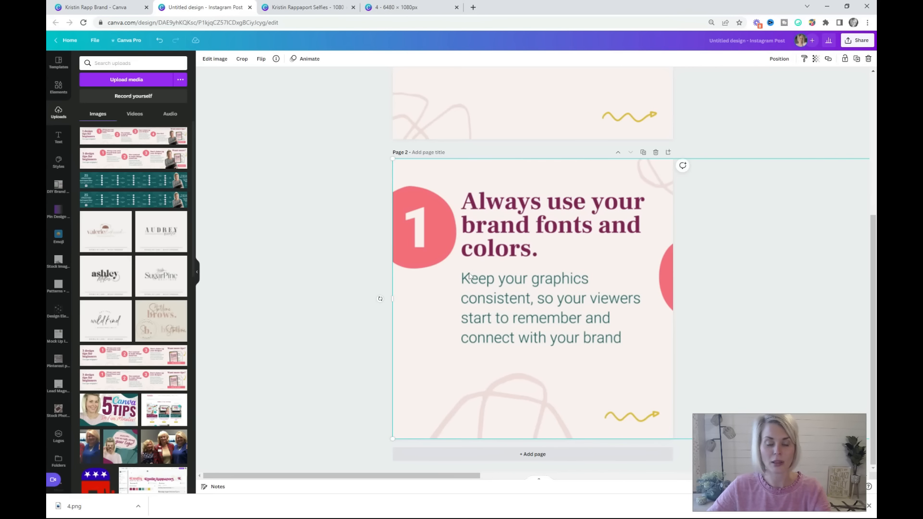
# Step: Add the following pages with pasted copies of the cropped carousel image, trimming and shifting each copy by one more panel
pyautogui.click(553, 459)
pyautogui.hotkey('ctrl', 'v')
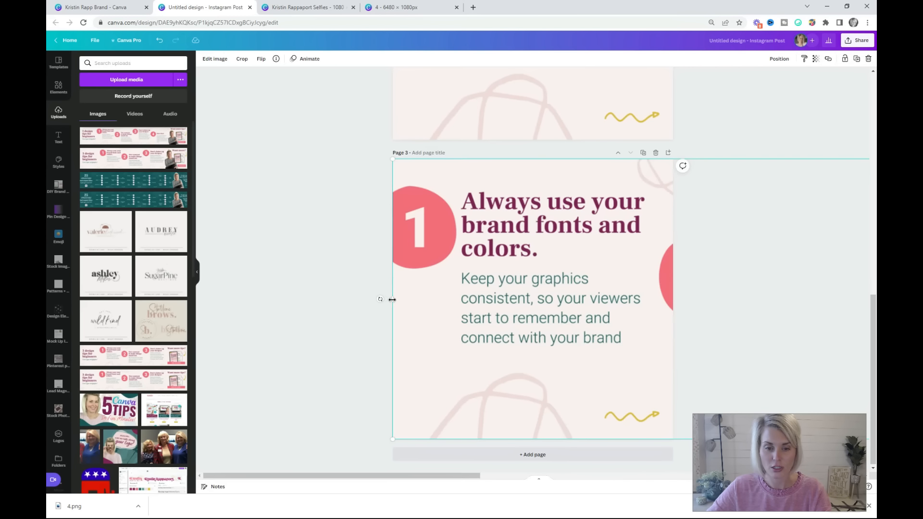
pyautogui.moveTo(392, 299); pyautogui.dragTo(665, 317)
pyautogui.click(545, 459)
pyautogui.hotkey('ctrl', 'v')
pyautogui.click(532, 455)
pyautogui.click(532, 454)
pyautogui.moveTo(787, 315); pyautogui.dragTo(520, 315)
# Step: Download the carousel pages of the Instagram Post design as PNG images
pyautogui.scroll(20, 519, 315)
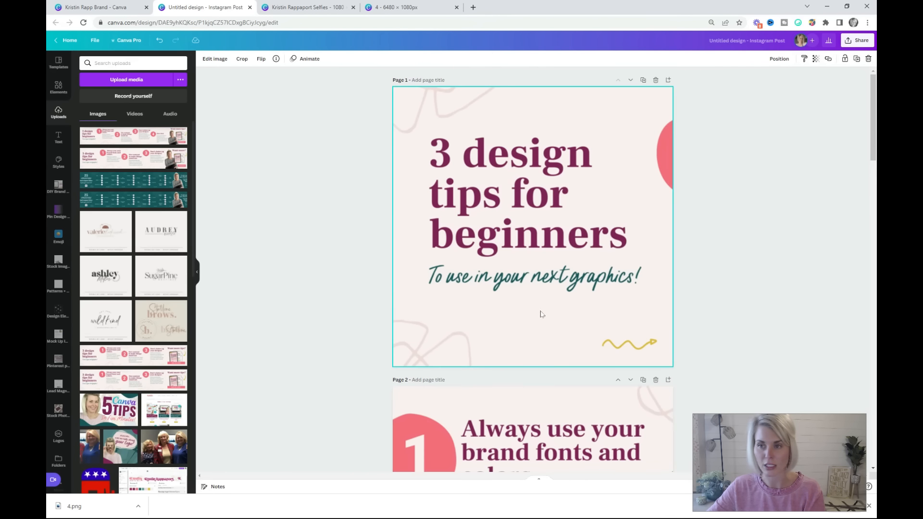
pyautogui.click(858, 40)
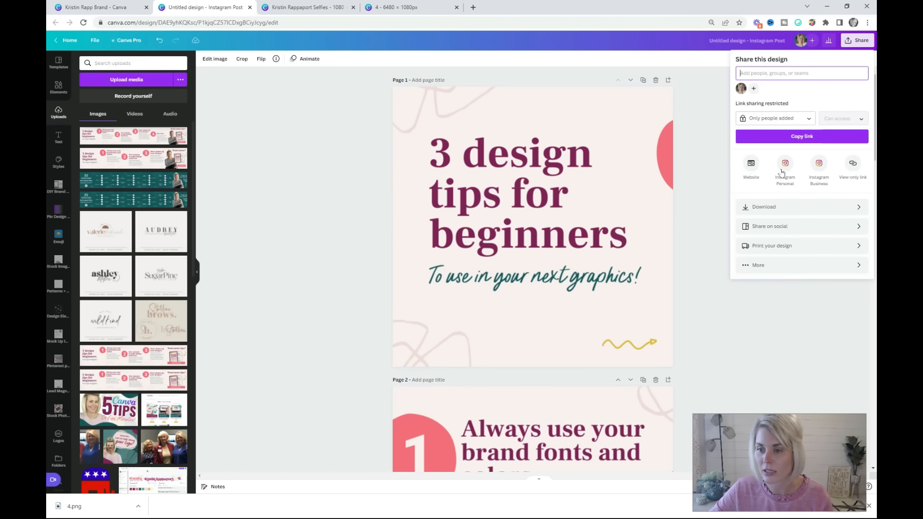
pyautogui.click(793, 211)
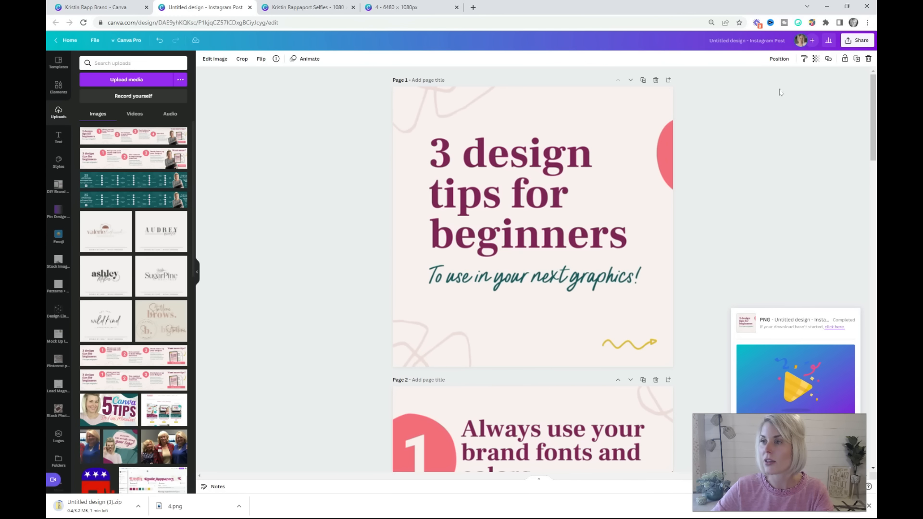
# Step: Open the PineTools image splitter at pinetools.com/split-image in a new browser tab
pyautogui.click(473, 8)
pyautogui.write('pine')
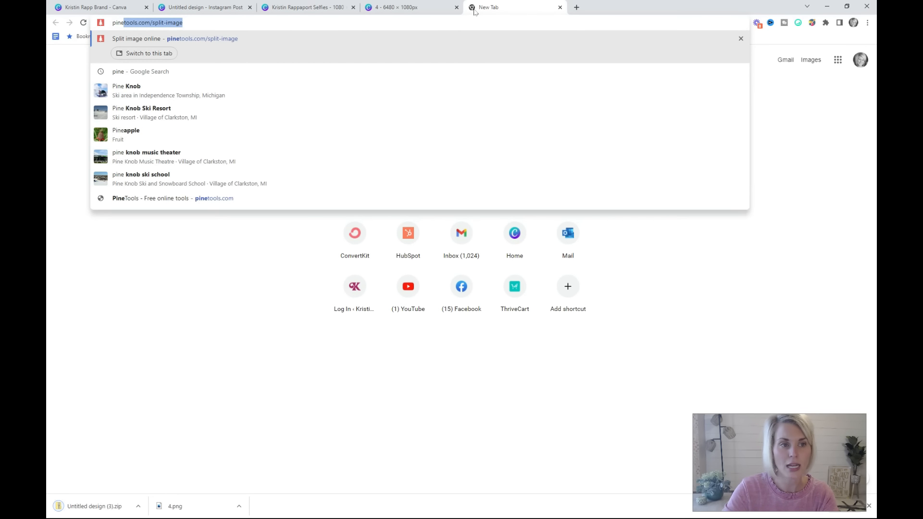
pyautogui.press('Right')
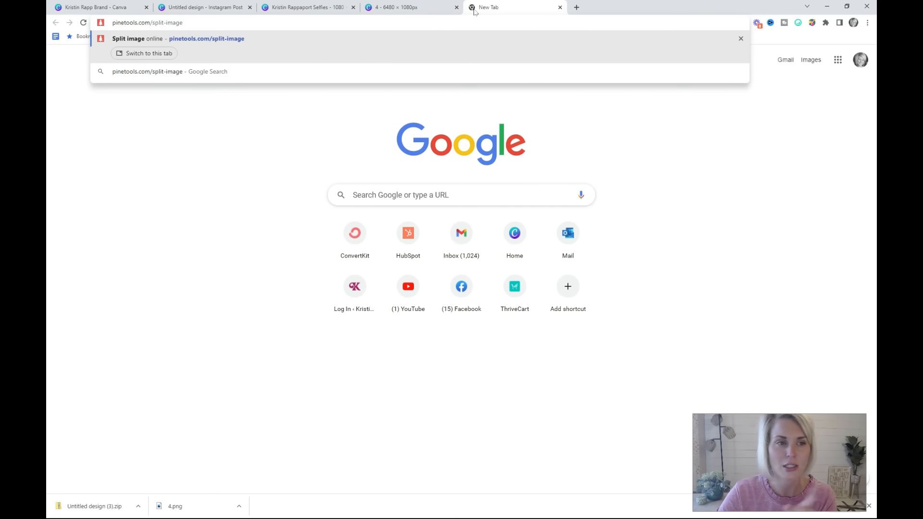
pyautogui.press('Return')
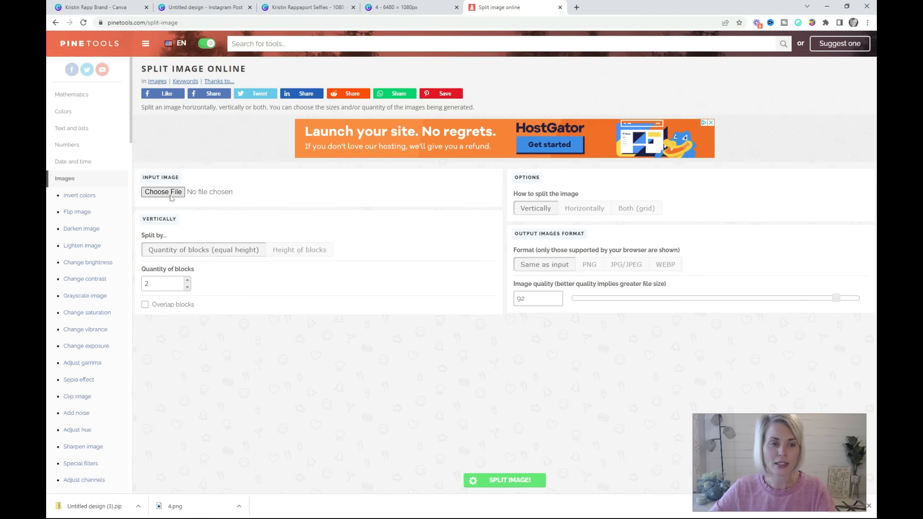
# Step: Load 4.png from the Downloads folder as the input image to split
pyautogui.click(174, 192)
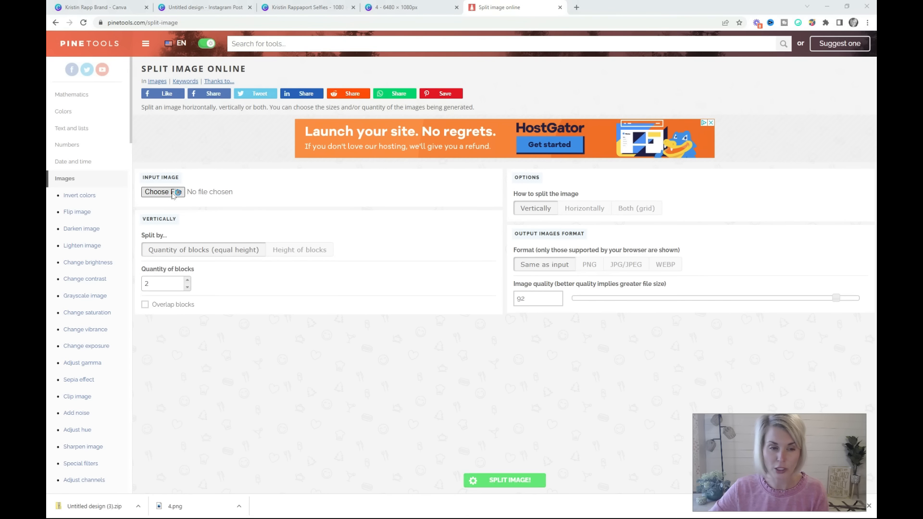
pyautogui.click(194, 97)
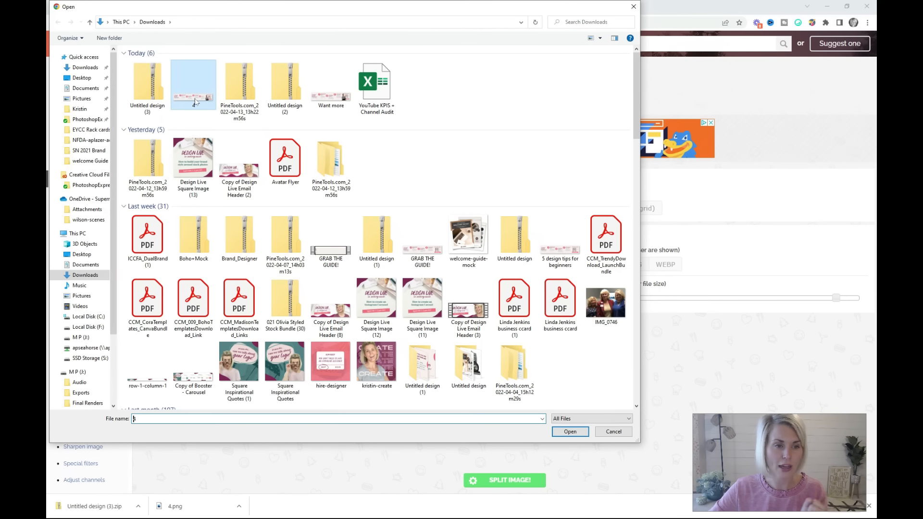
pyautogui.click(568, 433)
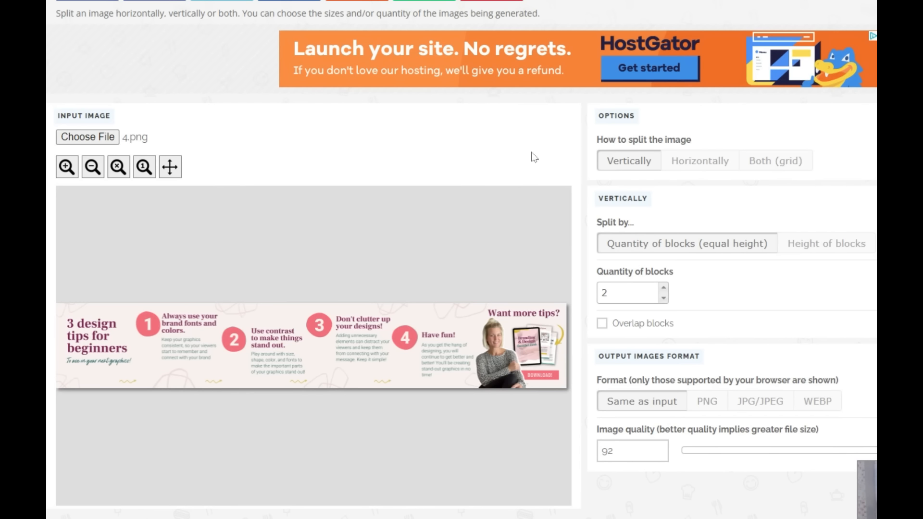
# Step: Split the image horizontally into 6 blocks of equal width and download all the pieces as a zip file
pyautogui.click(671, 165)
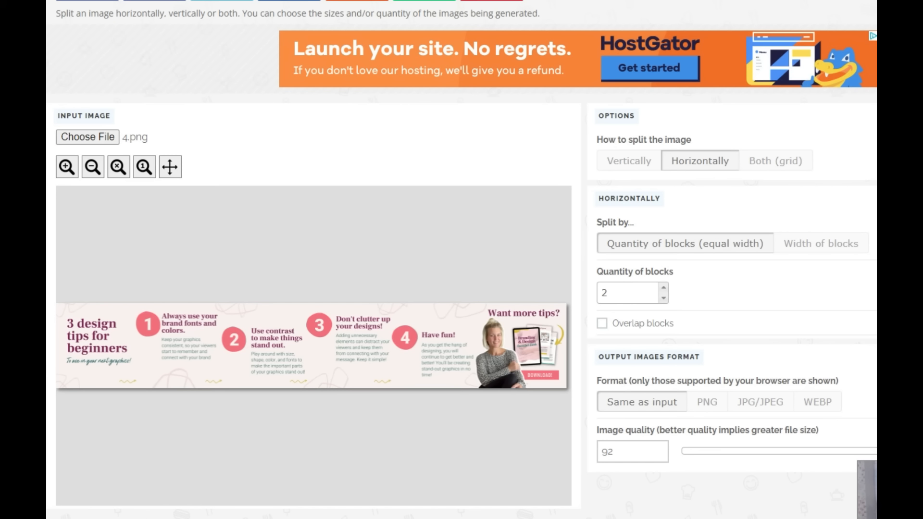
pyautogui.moveTo(608, 293); pyautogui.dragTo(593, 295)
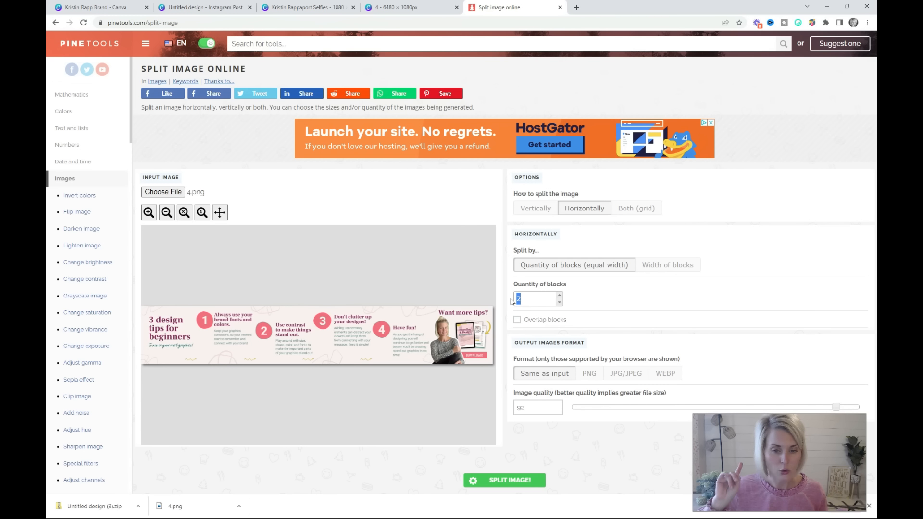
pyautogui.write('6')
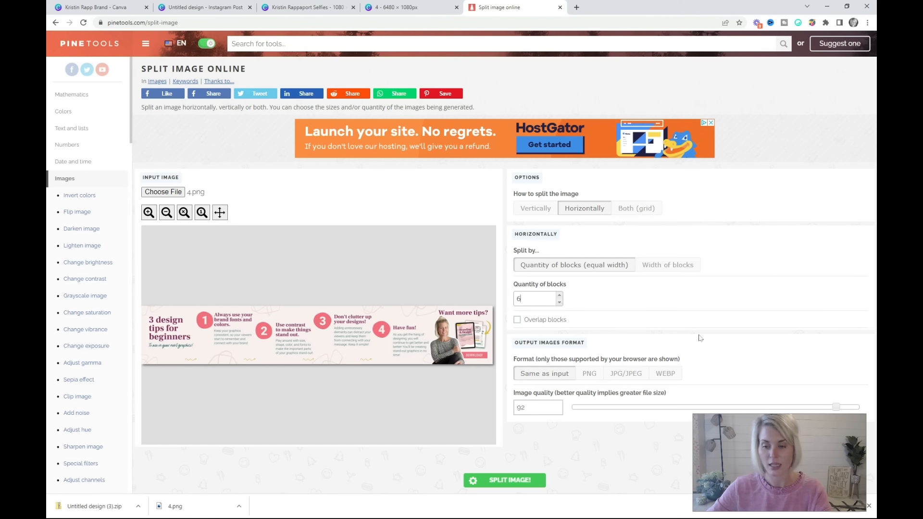
pyautogui.click(524, 482)
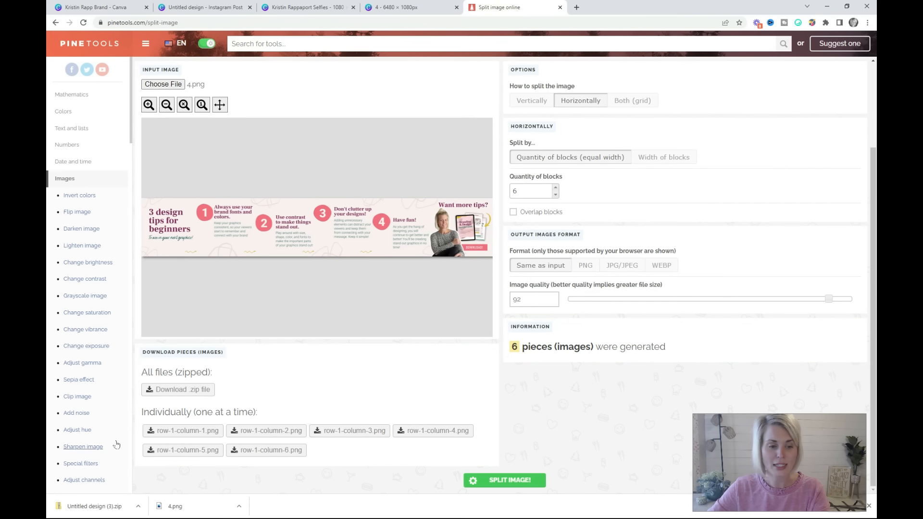
pyautogui.click(189, 393)
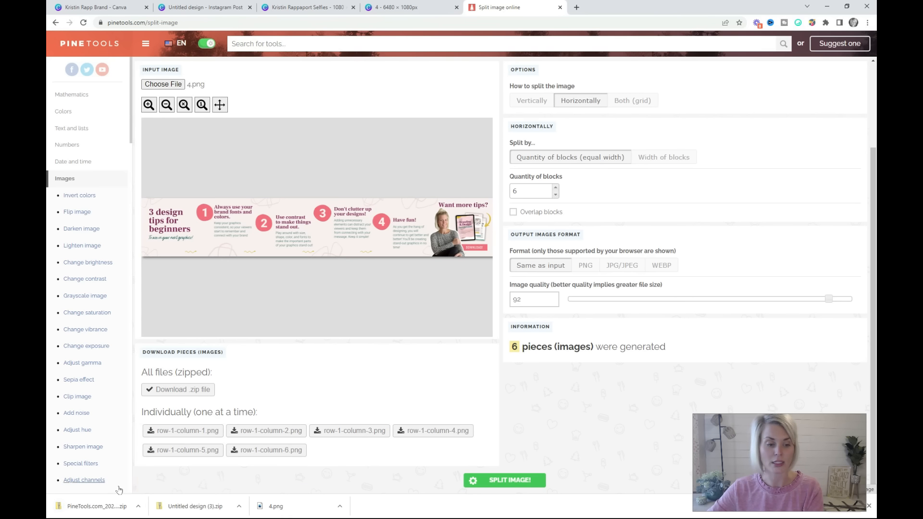